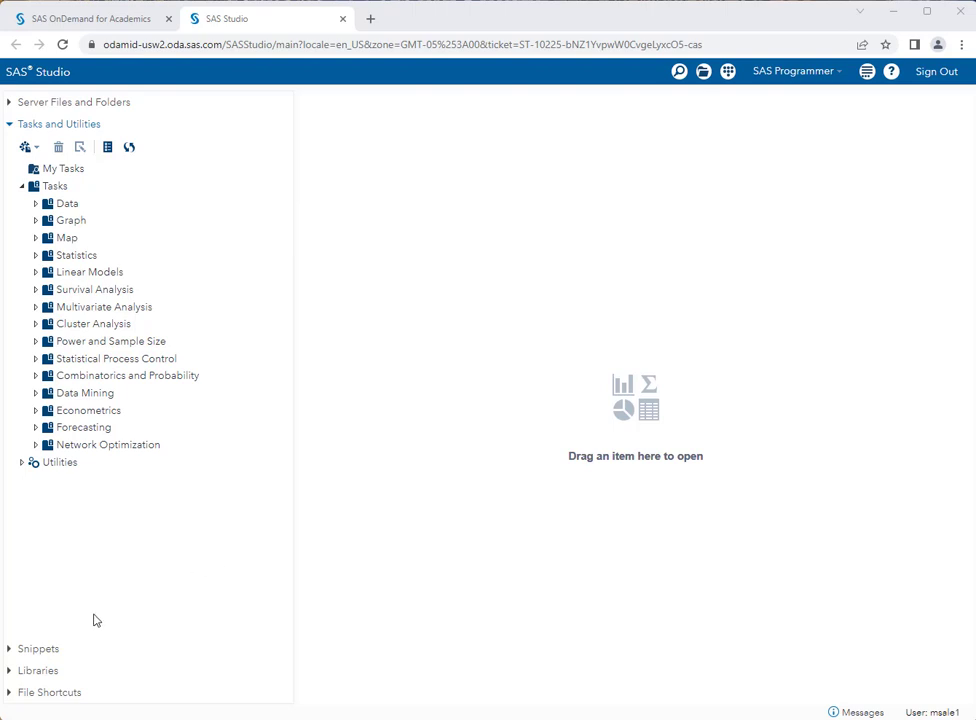
# Open DATASETS.CLASSDATA (286 rows, 36 columns) and scroll right to the EyeColor column
pyautogui.click(9, 672)
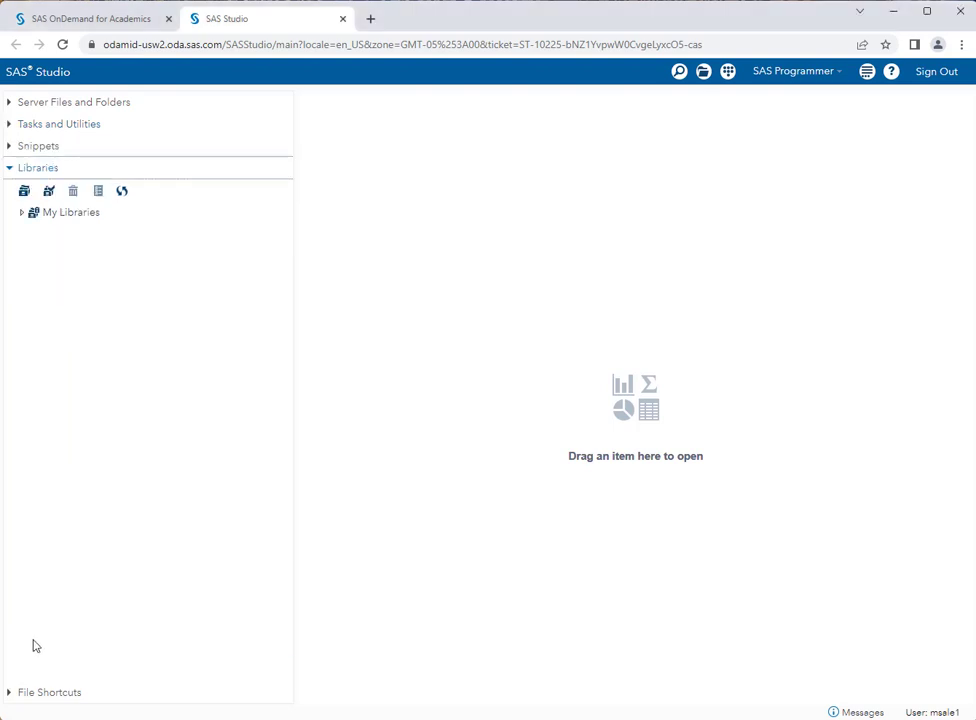
pyautogui.click(19, 215)
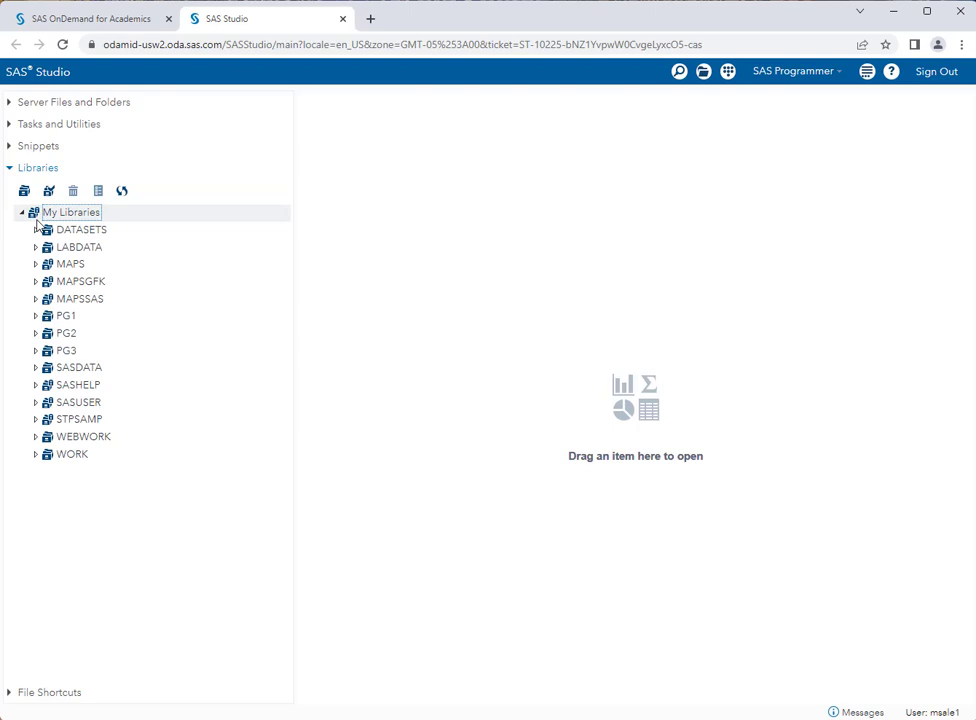
pyautogui.click(35, 231)
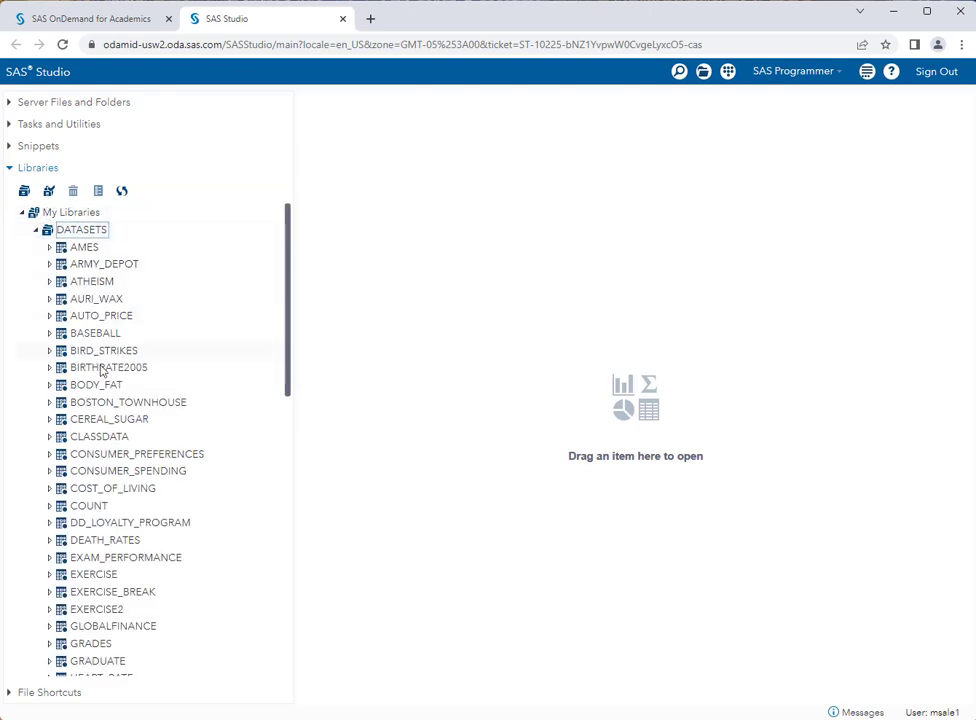
pyautogui.doubleClick(99, 441)
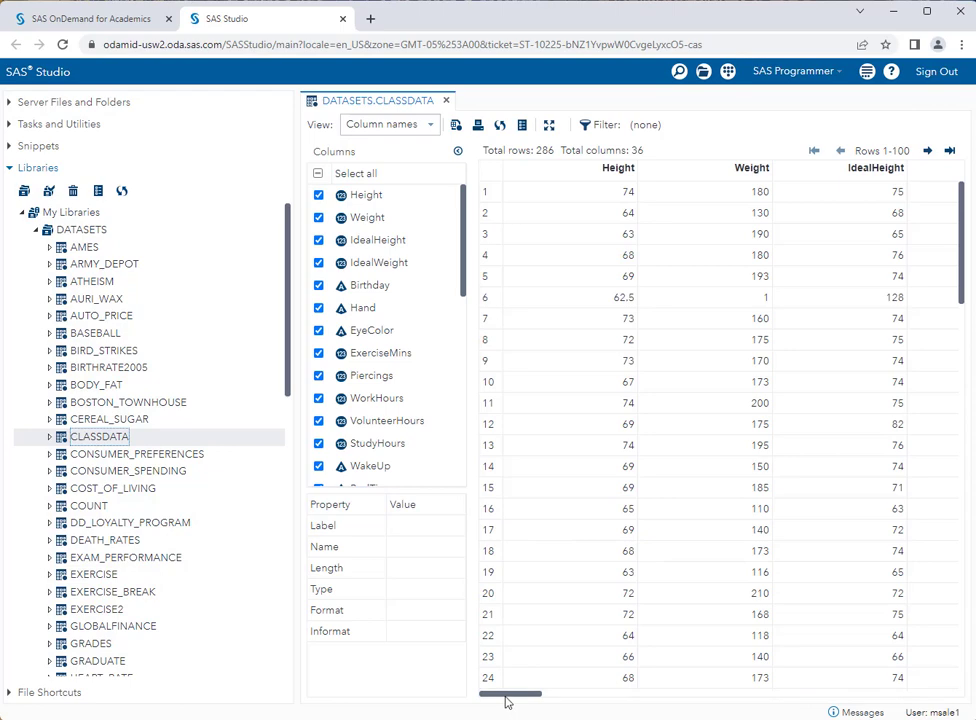
pyautogui.moveTo(506, 695); pyautogui.dragTo(573, 688)
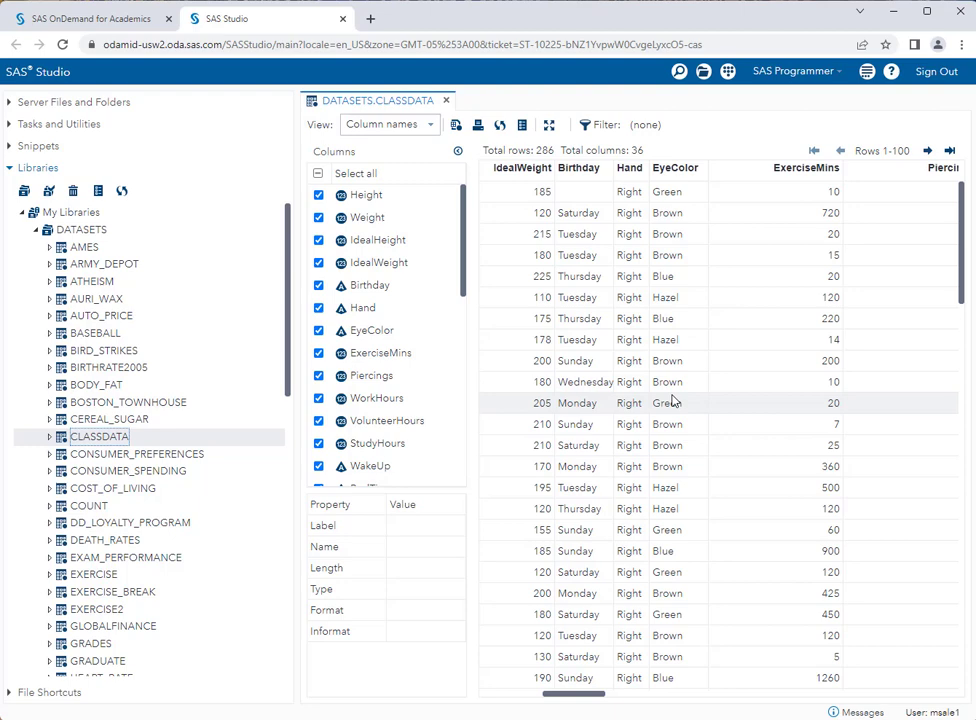
# Start a One-Way Frequencies task from the Statistics tasks and maximize its workspace
pyautogui.click(11, 125)
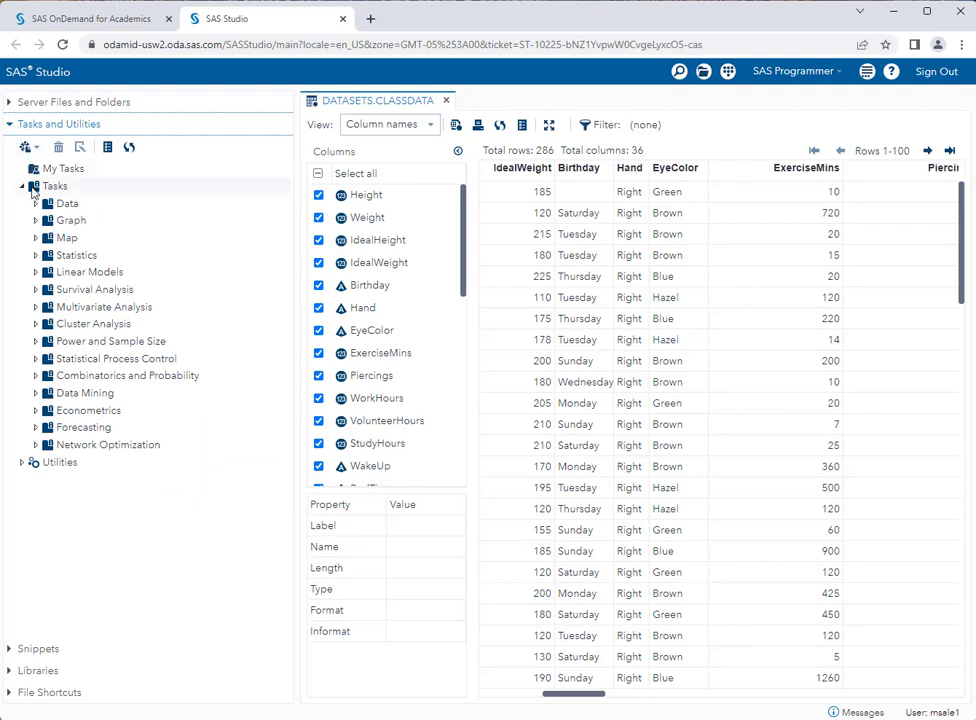
pyautogui.click(36, 256)
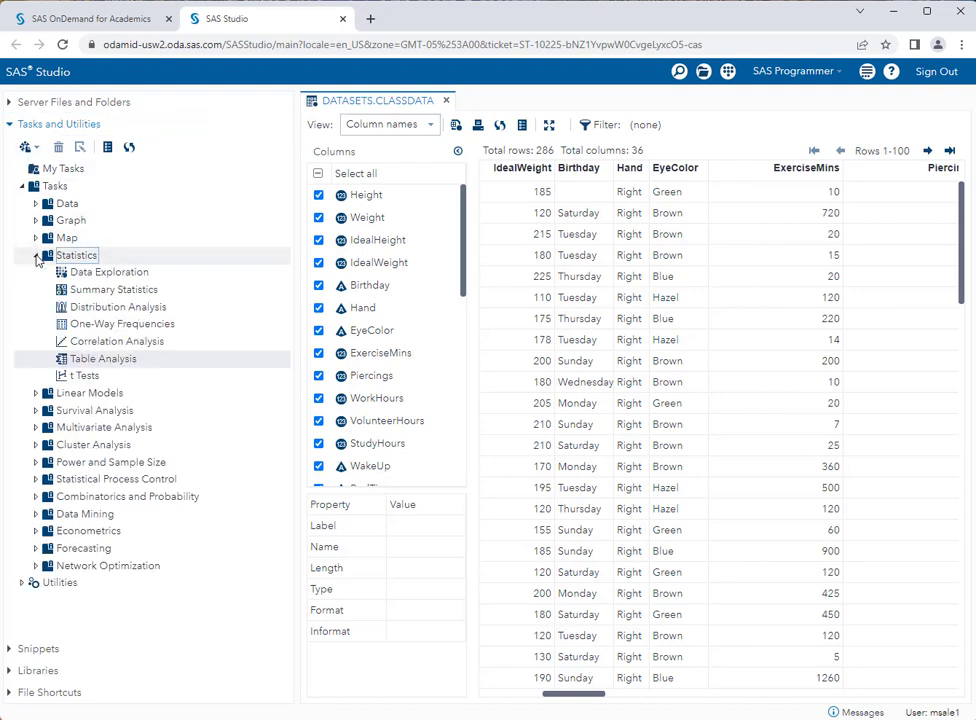
pyautogui.doubleClick(135, 325)
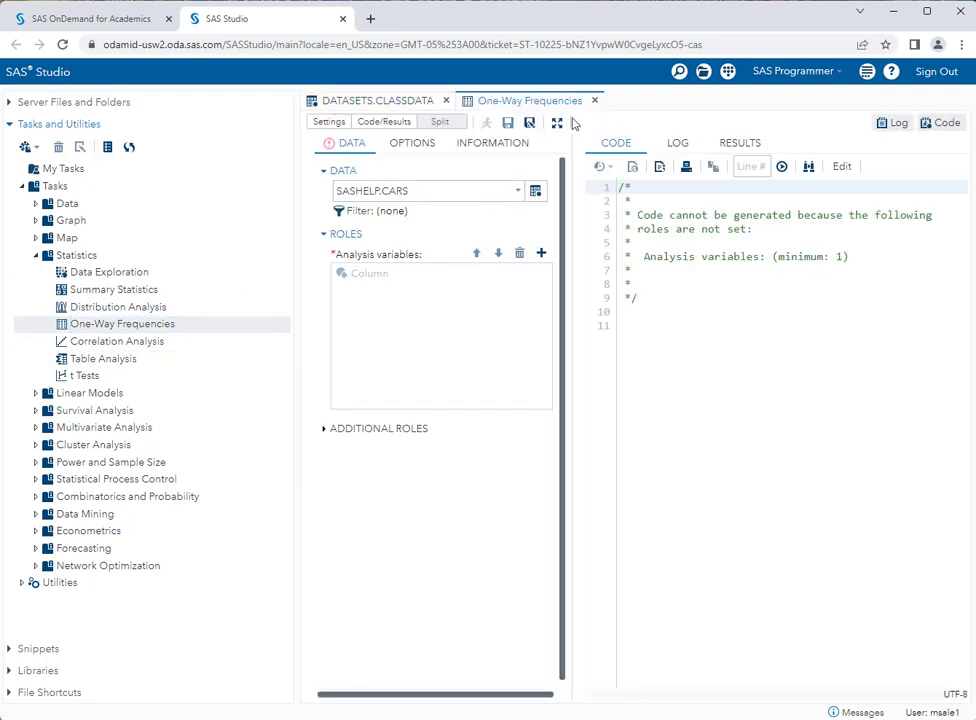
pyautogui.click(558, 124)
# Browse the DATASETS library's tables in the task's input table chooser
pyautogui.click(294, 192)
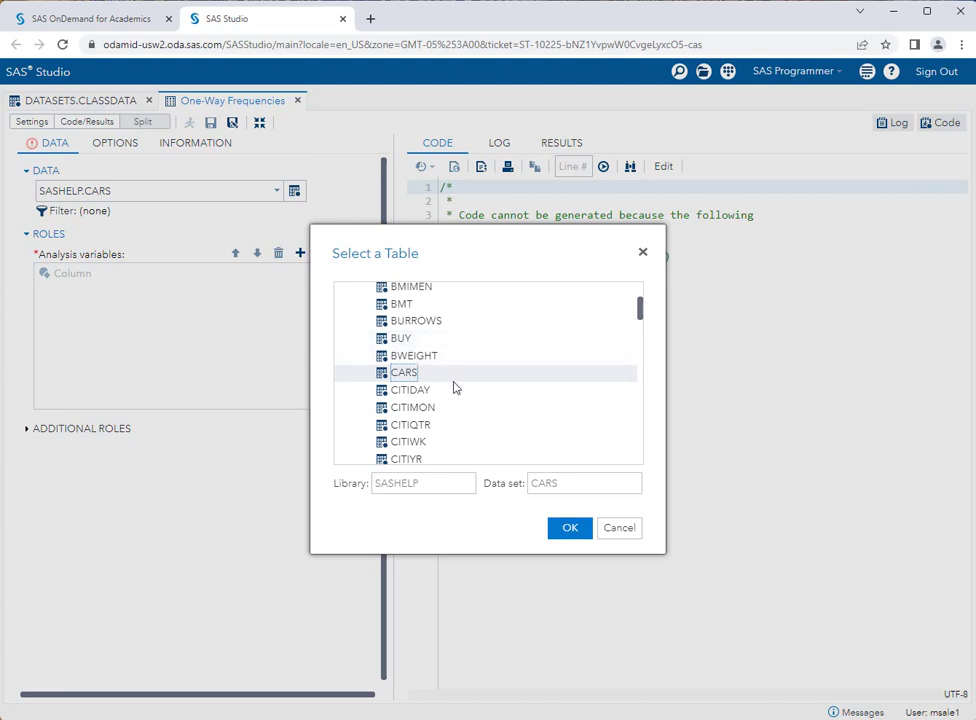
pyautogui.scroll(5, 453, 387)
pyautogui.scroll(-6, 453, 387)
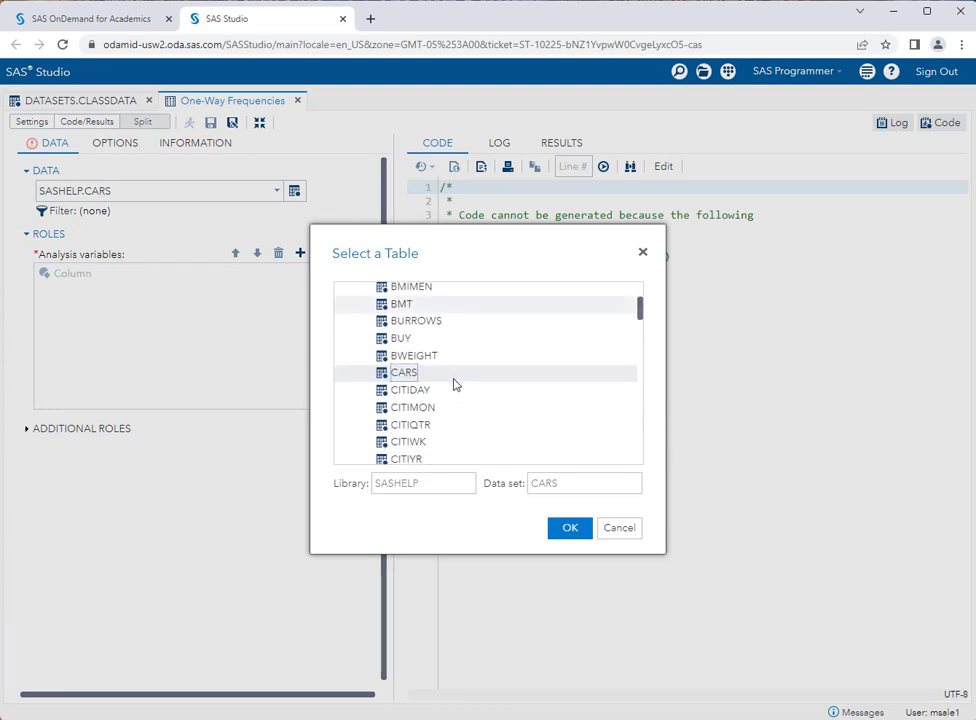
pyautogui.scroll(-2, 453, 385)
pyautogui.scroll(10, 453, 387)
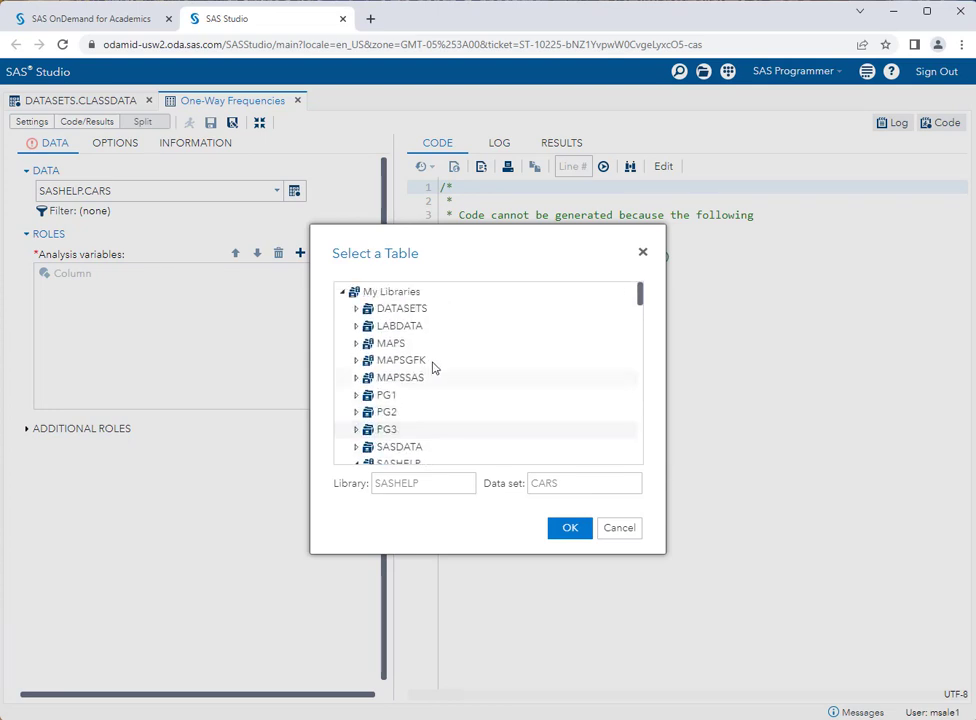
pyautogui.click(356, 308)
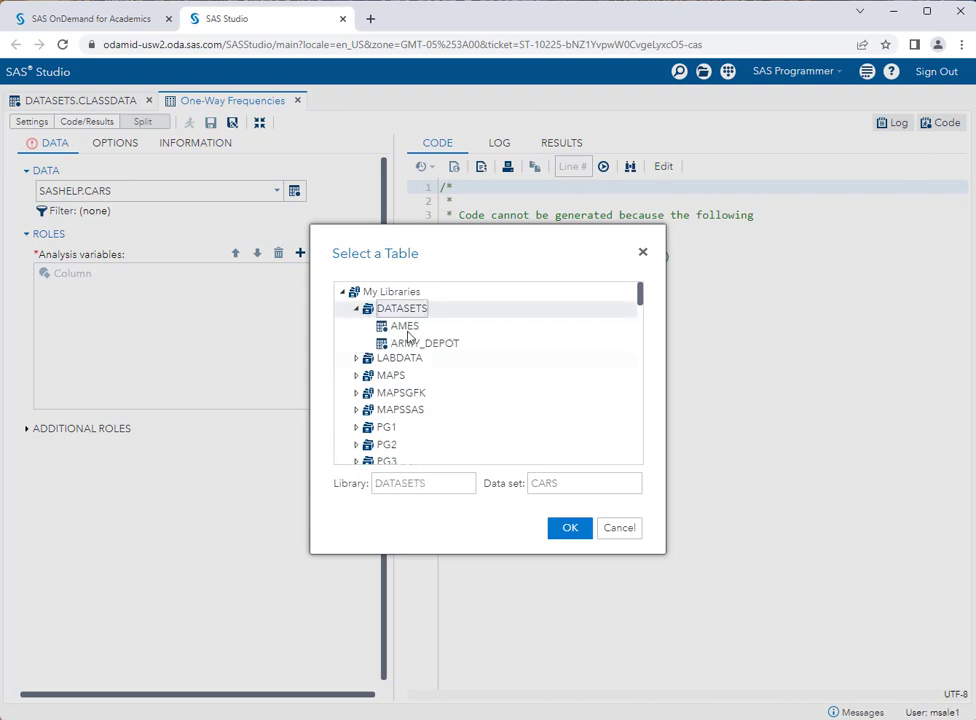
pyautogui.scroll(-4, 440, 369)
pyautogui.scroll(1, 436, 368)
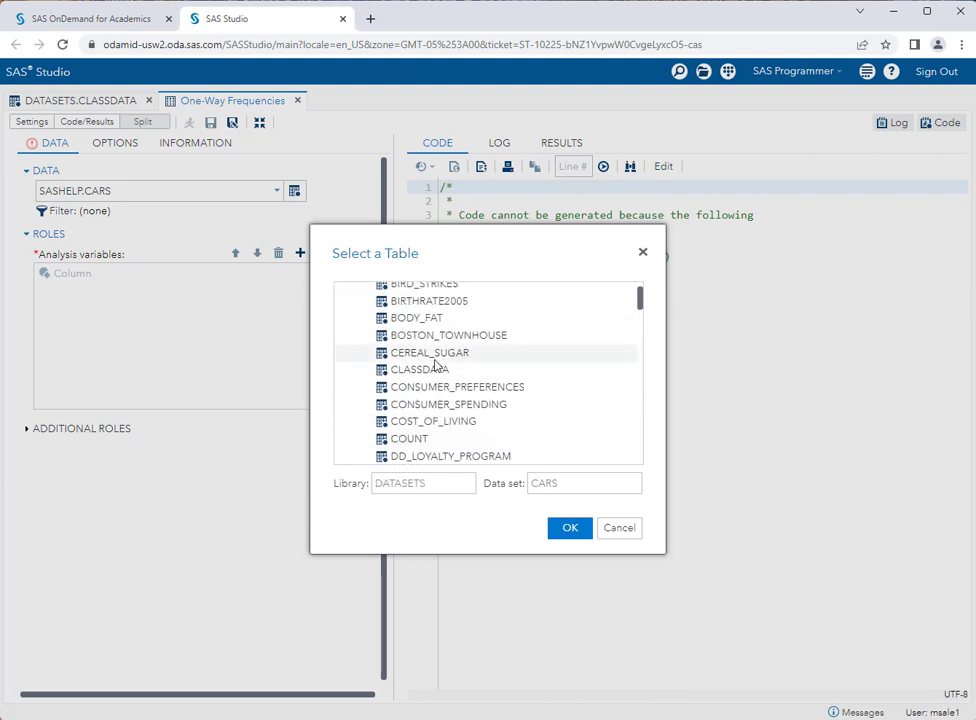
# Use DATASETS.CLASSDATA as input, add EyeColor as the analysis variable, and run it
pyautogui.click(428, 372)
pyautogui.doubleClick(428, 374)
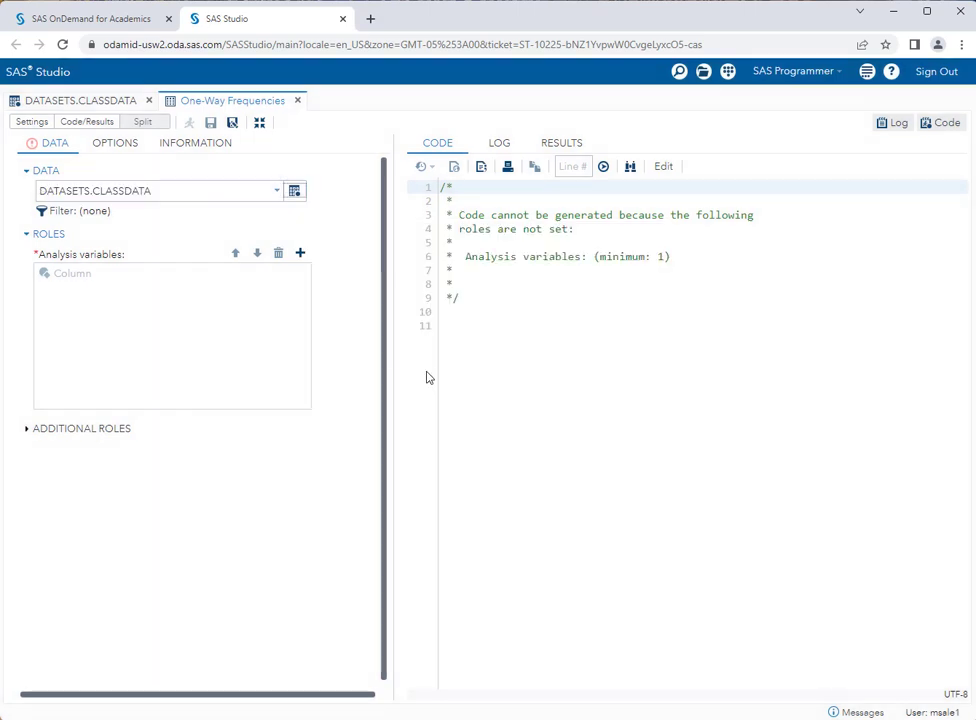
pyautogui.click(300, 253)
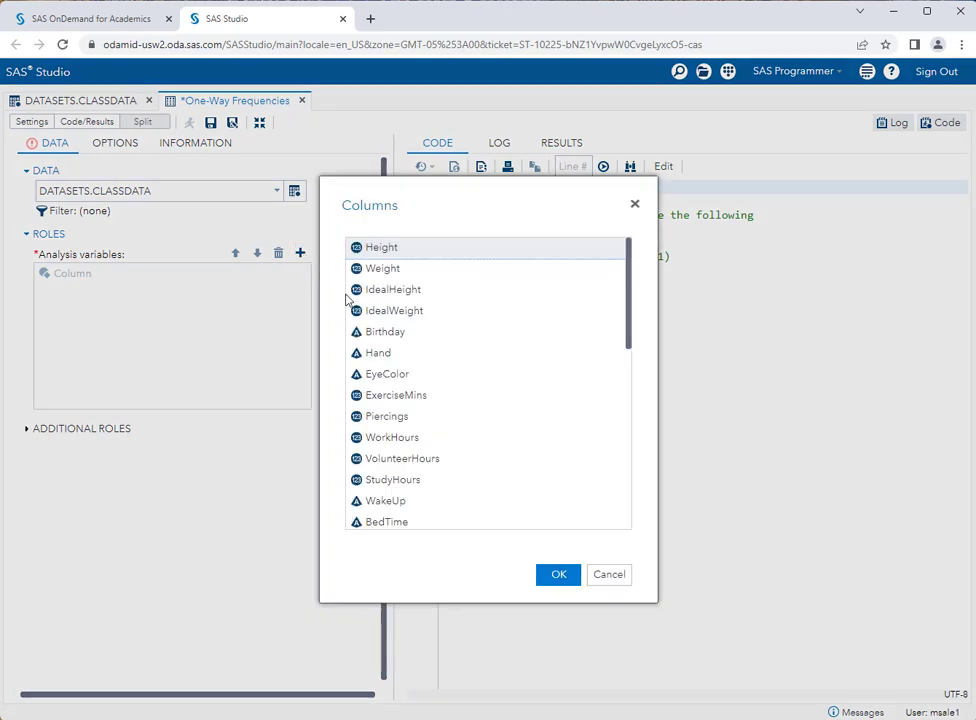
pyautogui.doubleClick(398, 376)
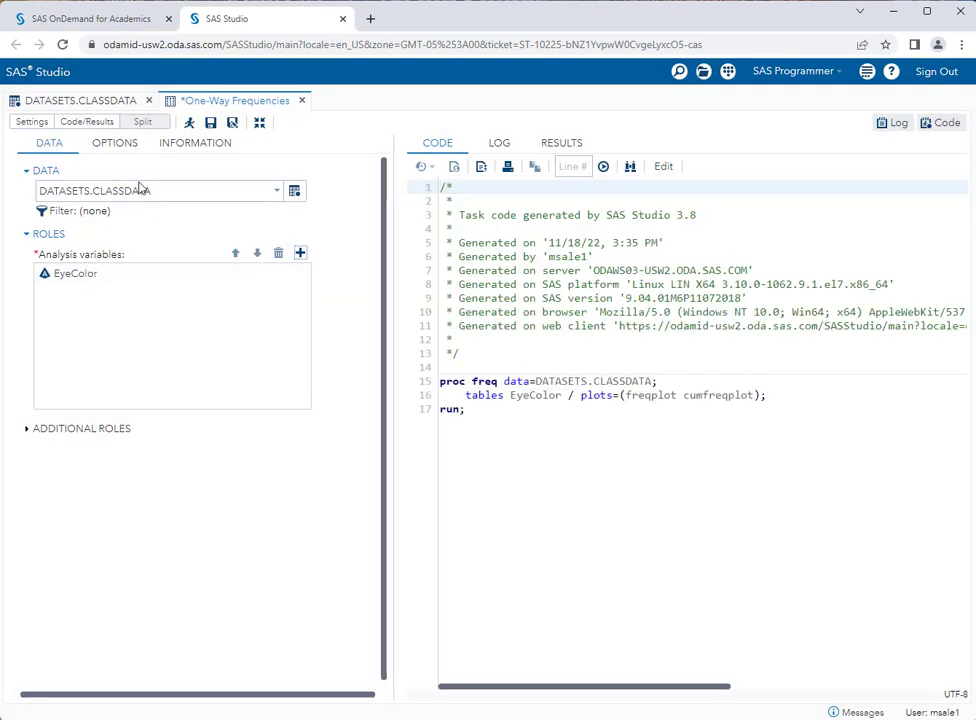
pyautogui.click(188, 124)
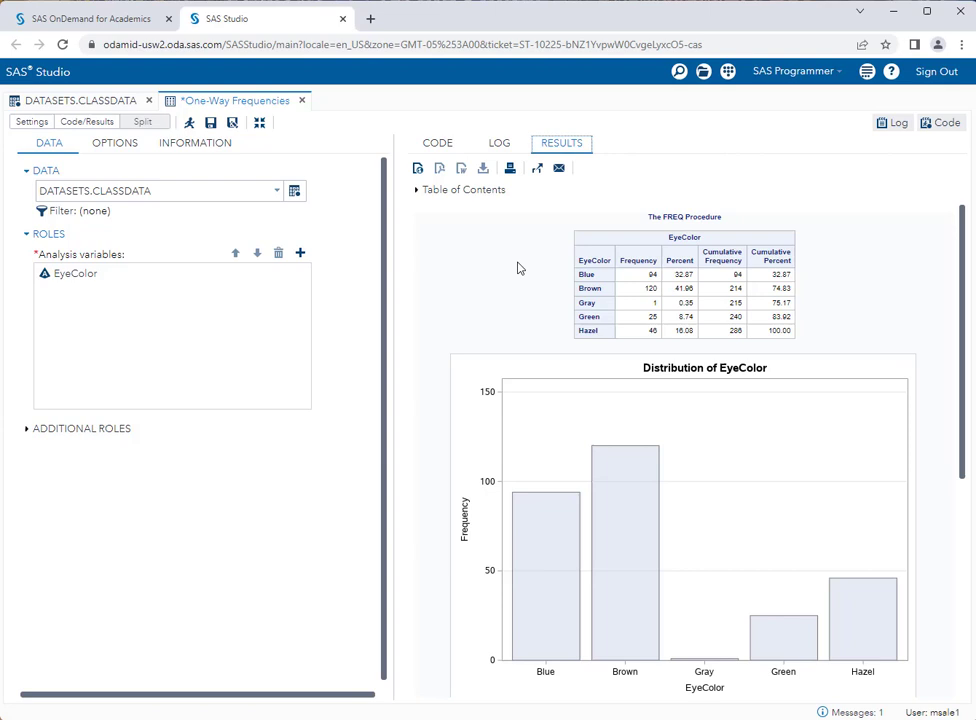
# Restore the navigation pane and expand Server Files and Folders down to the sasprogs folder
pyautogui.click(259, 123)
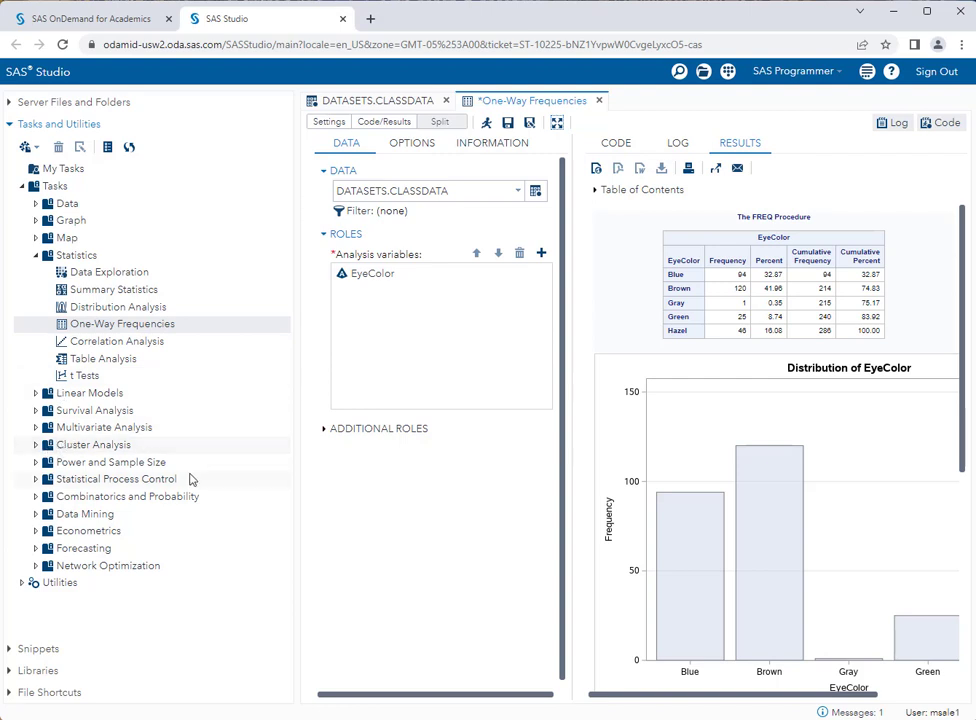
pyautogui.click(8, 104)
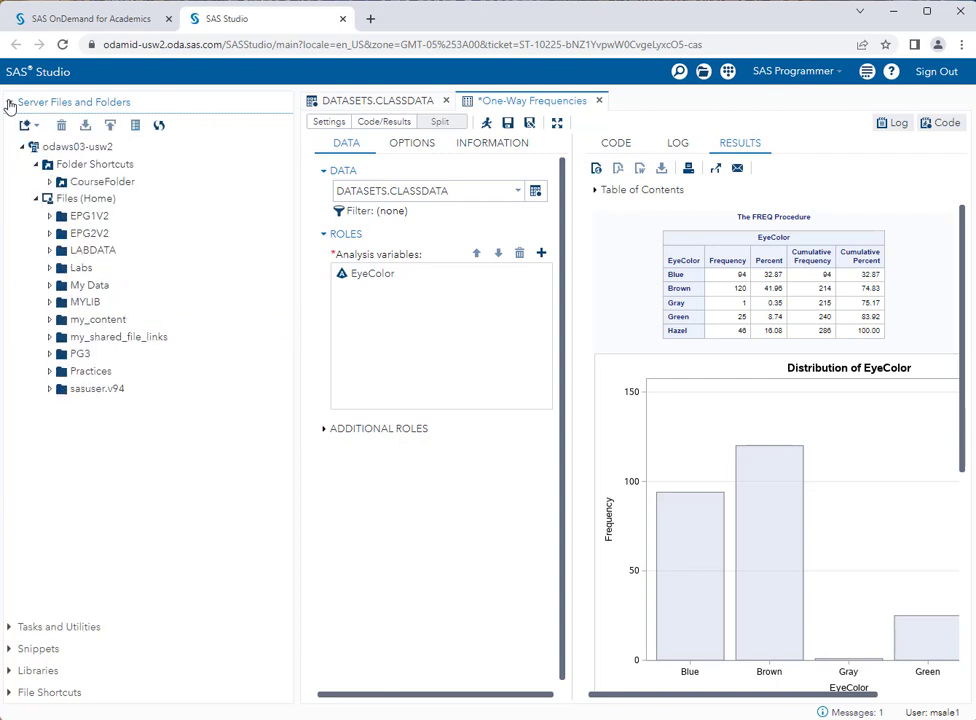
pyautogui.click(50, 339)
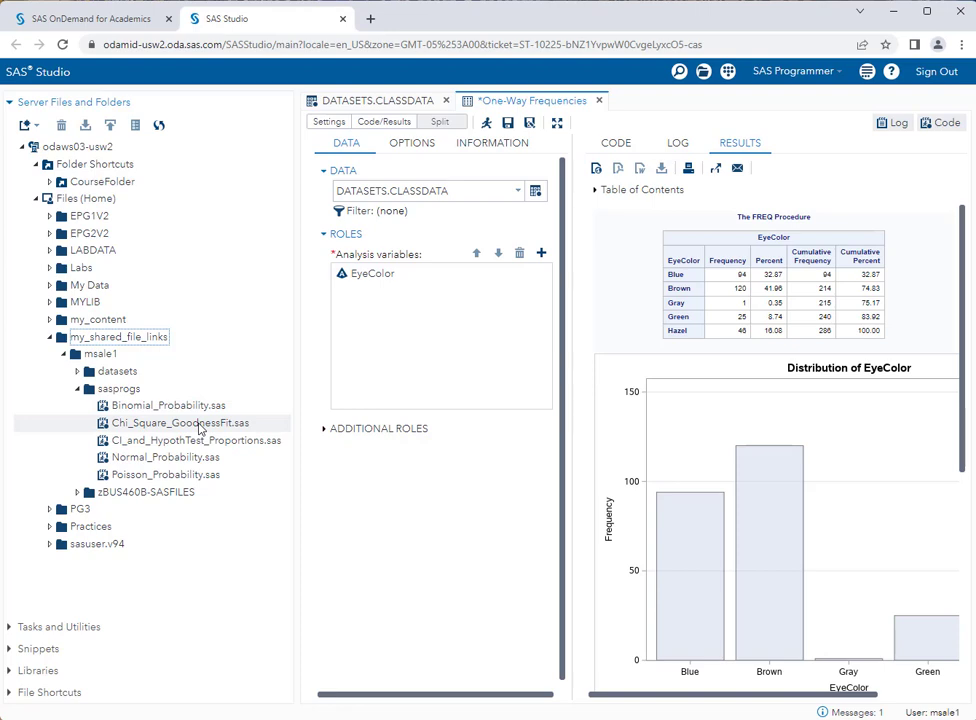
# Open Chi_Square_GoodnessFit.sas from the sasprogs folder in a new editor tab
pyautogui.doubleClick(199, 426)
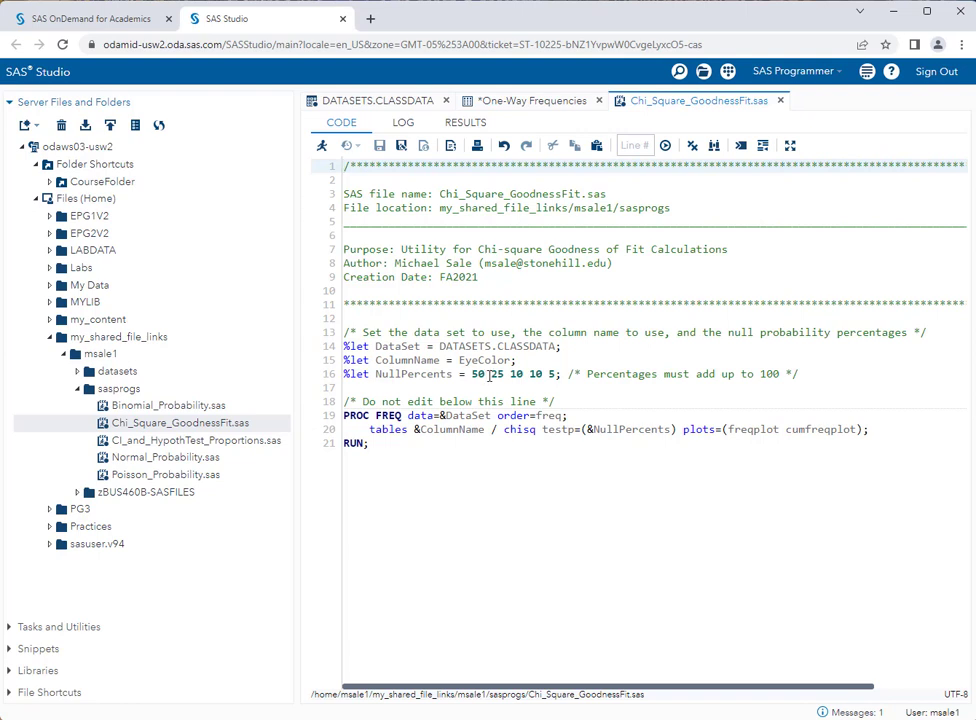
pyautogui.click(533, 104)
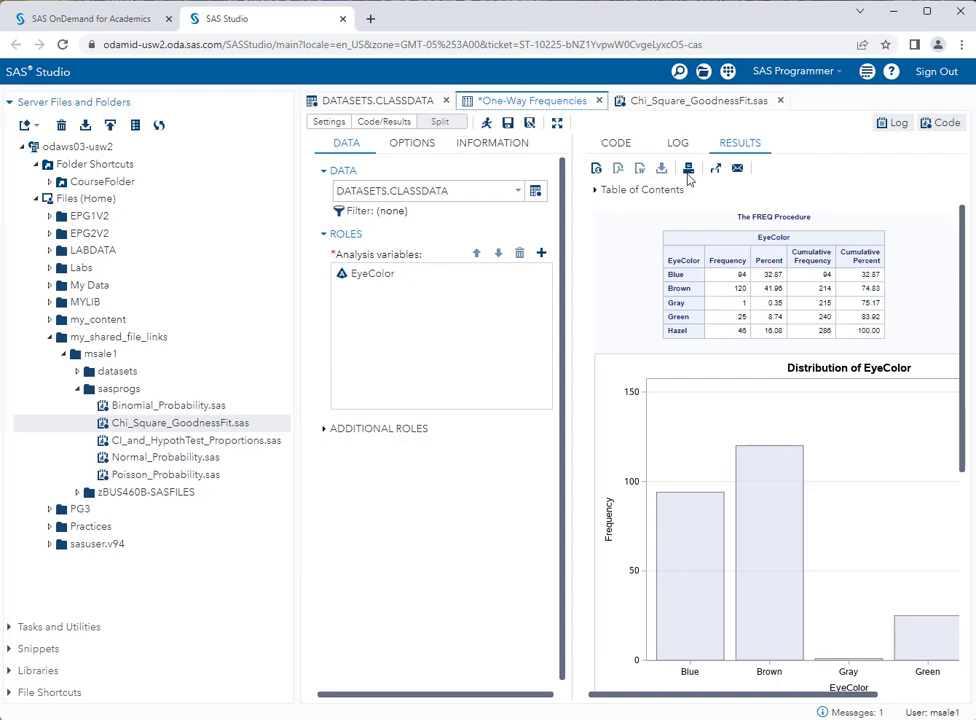
pyautogui.click(699, 101)
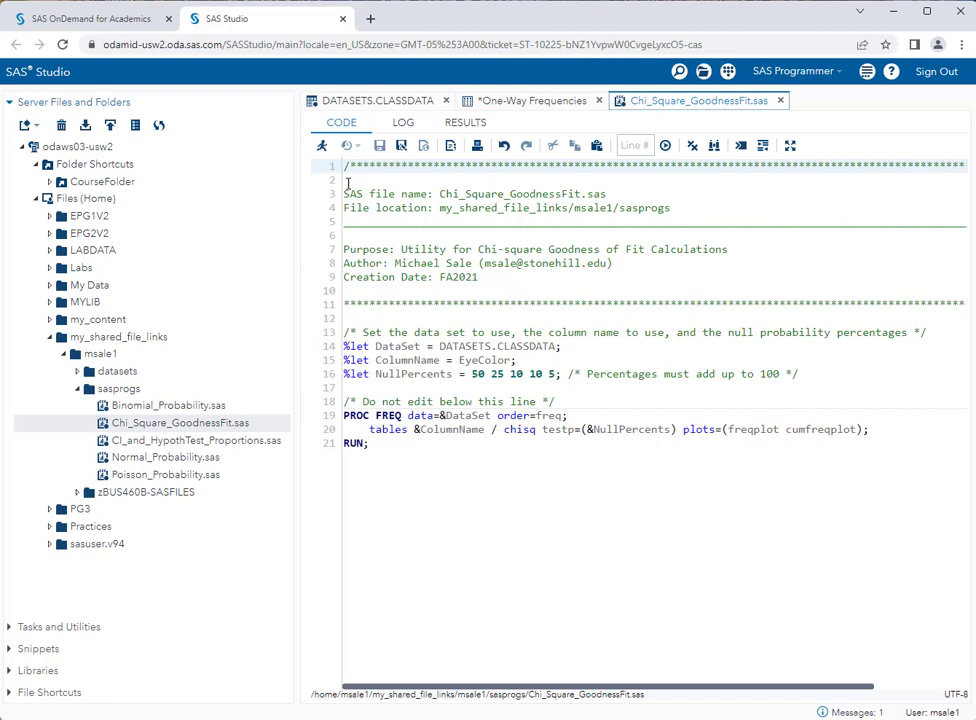
# Submit Chi_Square_GoodnessFit.sas with F3 to produce the EyeColor results
pyautogui.press('F3')
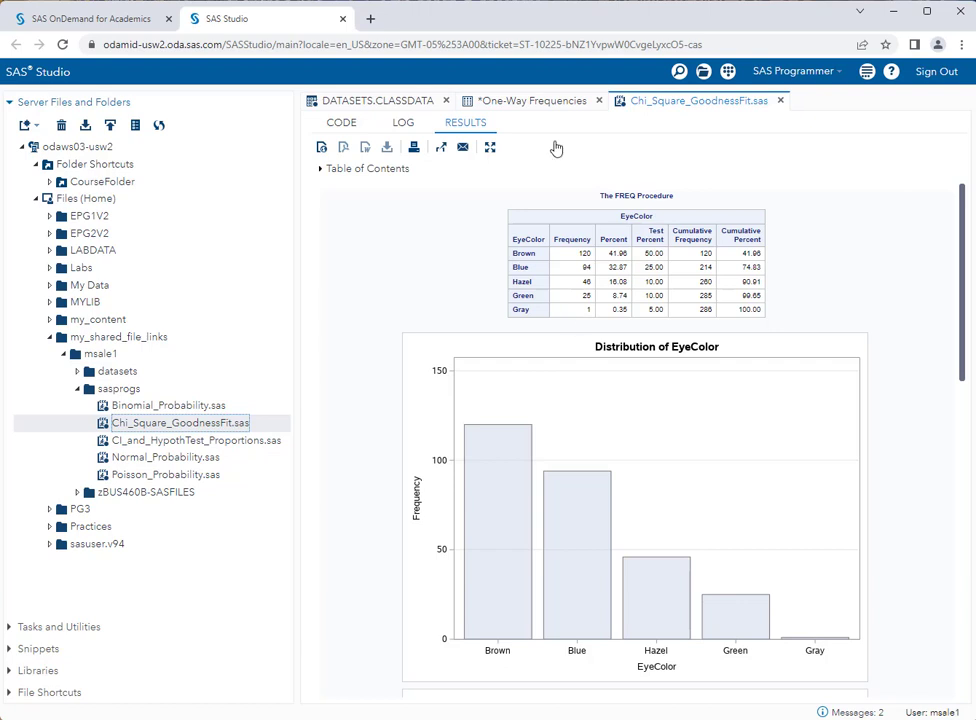
# Return to the goodness-of-fit results and scroll to the Chi-Square Test (34.1888, DF 4)
pyautogui.click(548, 102)
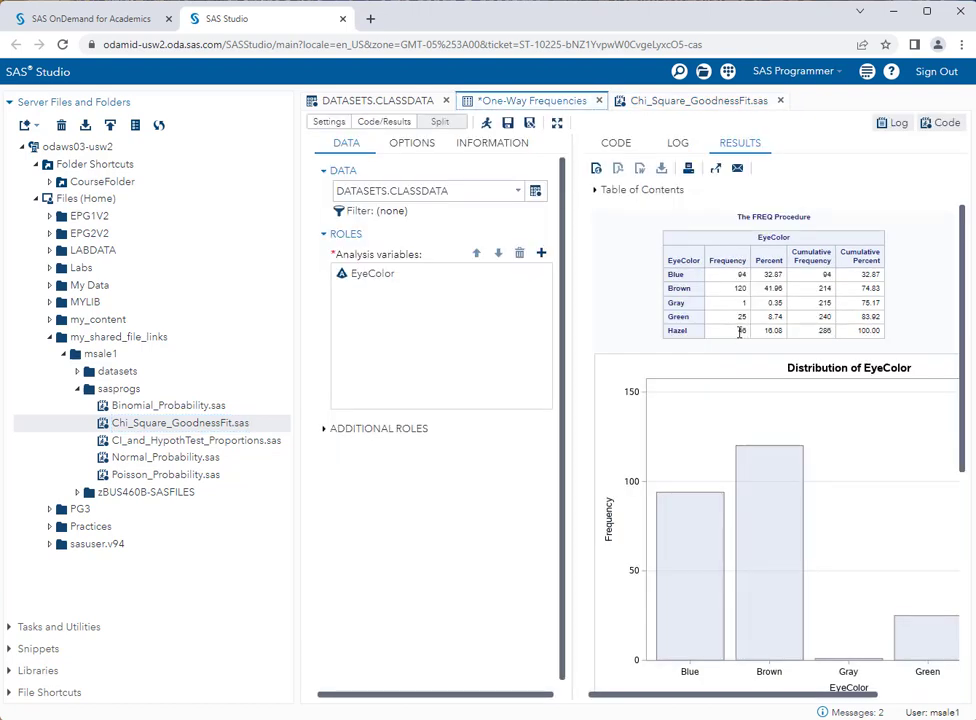
pyautogui.click(715, 104)
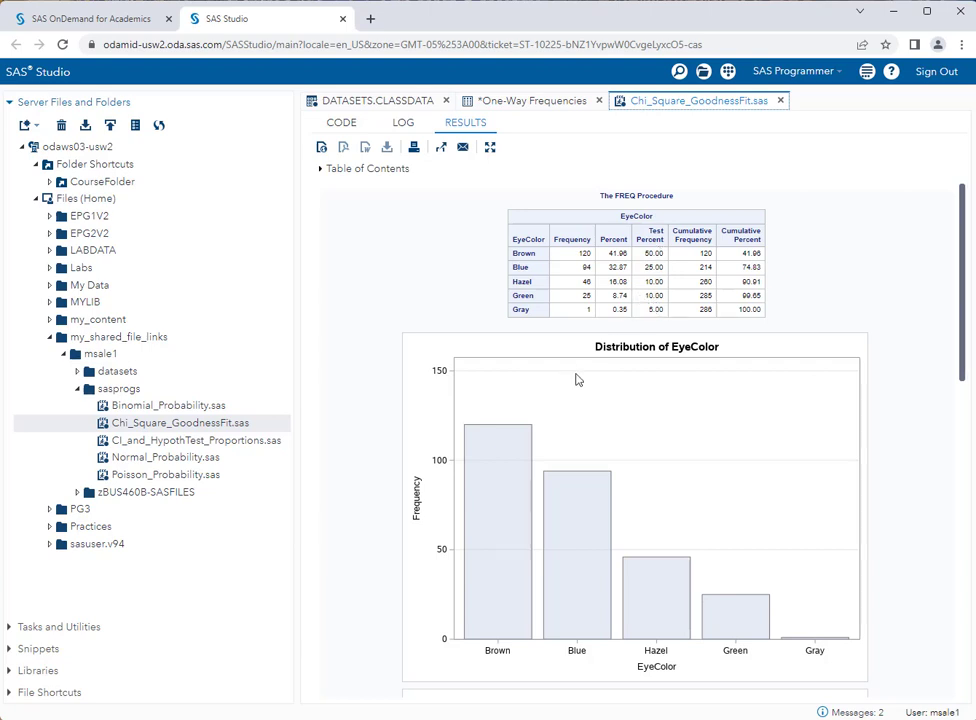
pyautogui.scroll(-2, 575, 379)
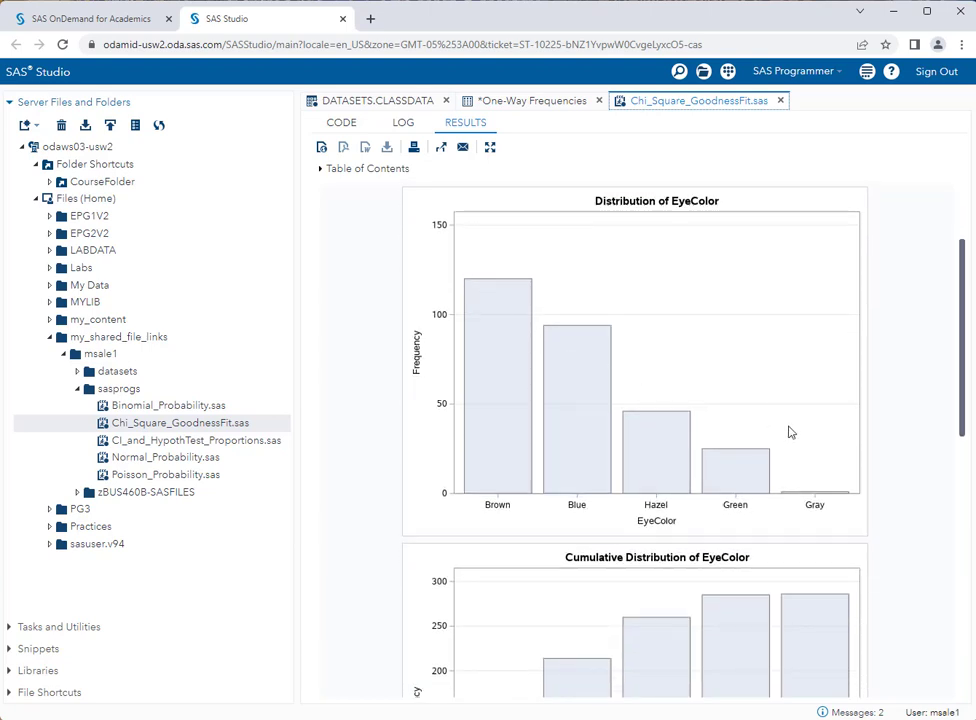
pyautogui.scroll(-3, 781, 427)
pyautogui.scroll(-4, 781, 427)
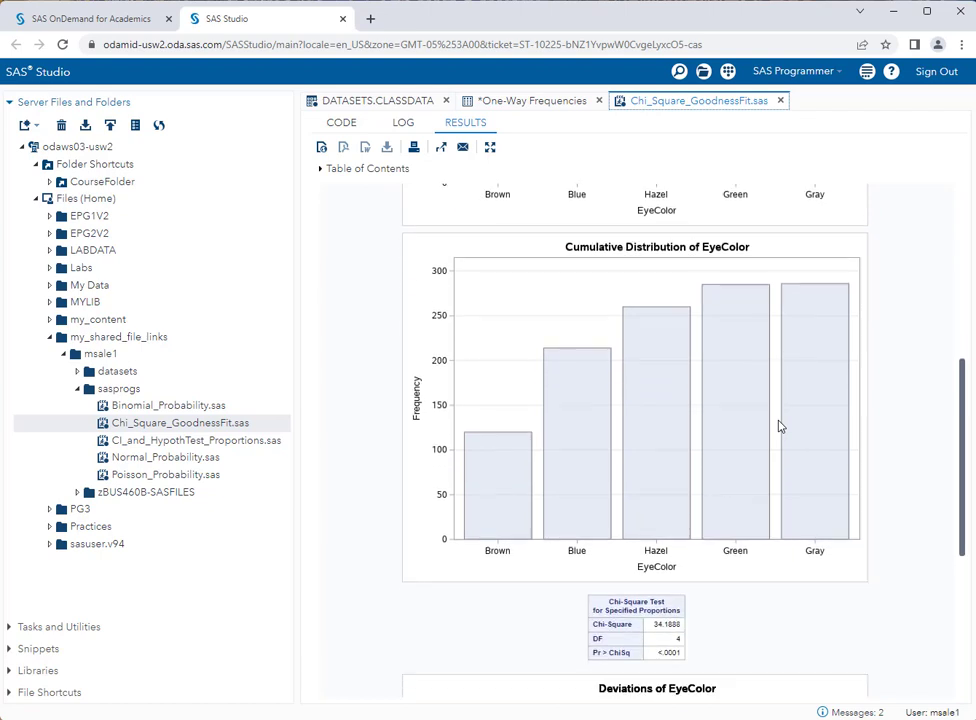
# Scroll through the EyeColor results, then switch to the Chi_Square_GoodnessFit.sas code view
pyautogui.scroll(-1, 781, 427)
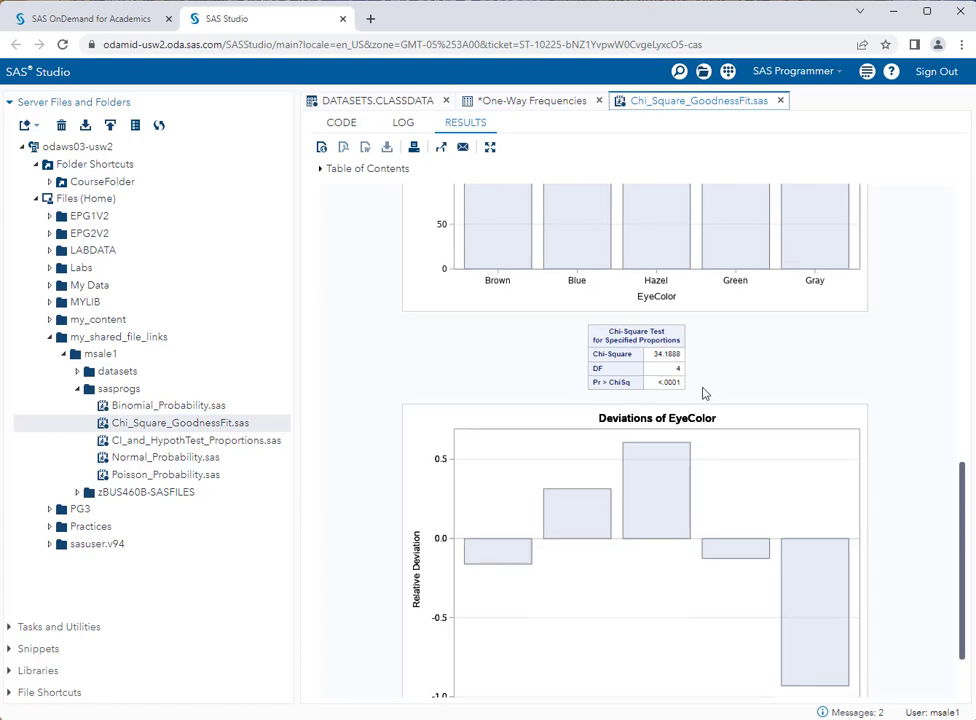
pyautogui.scroll(1, 565, 362)
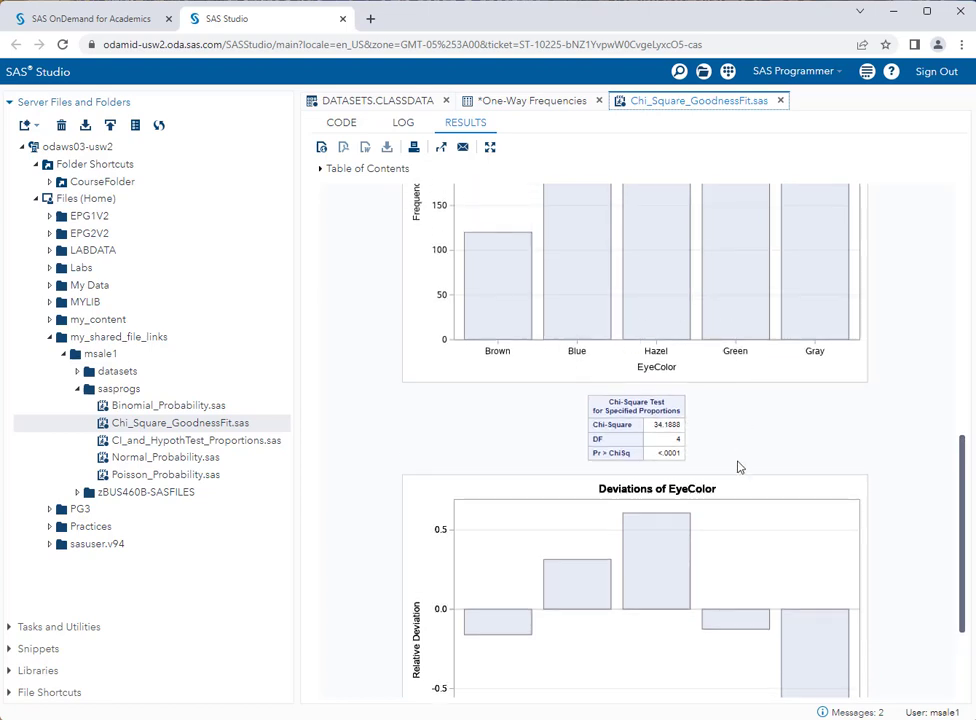
pyautogui.scroll(-1, 740, 465)
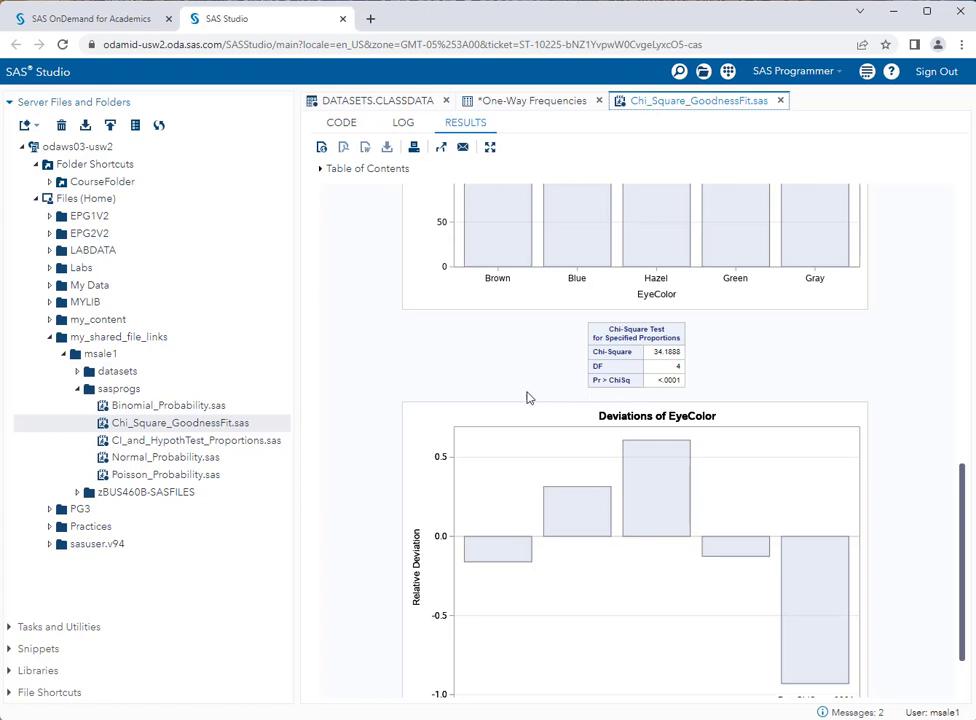
pyautogui.click(341, 122)
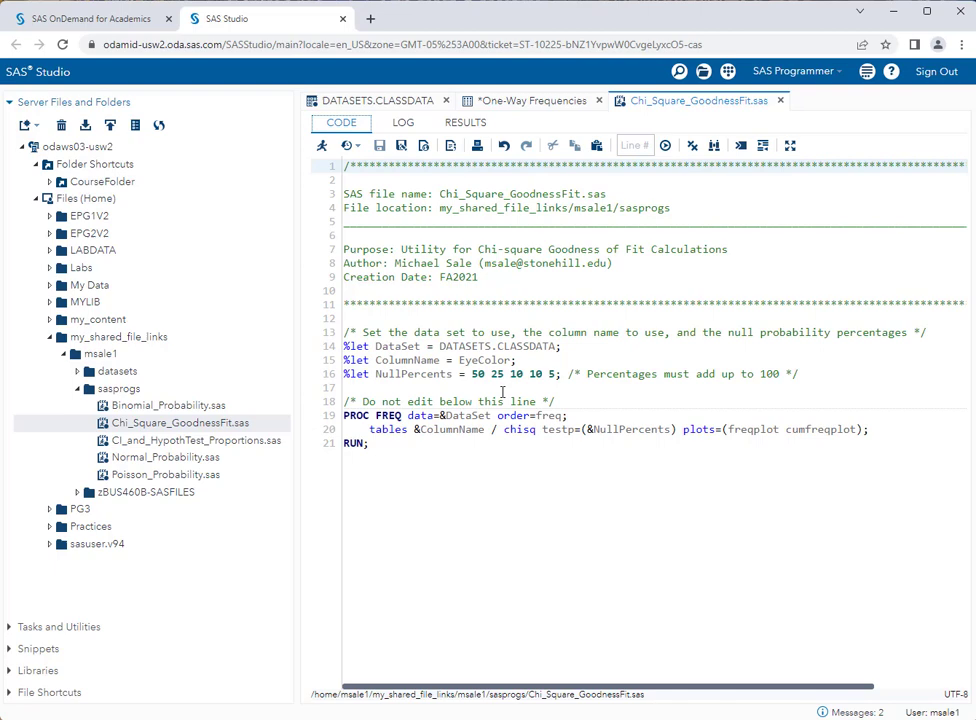
# Close the goodness-of-fit program, discard the One-Way Frequencies task, and close CLASSDATA
pyautogui.click(780, 101)
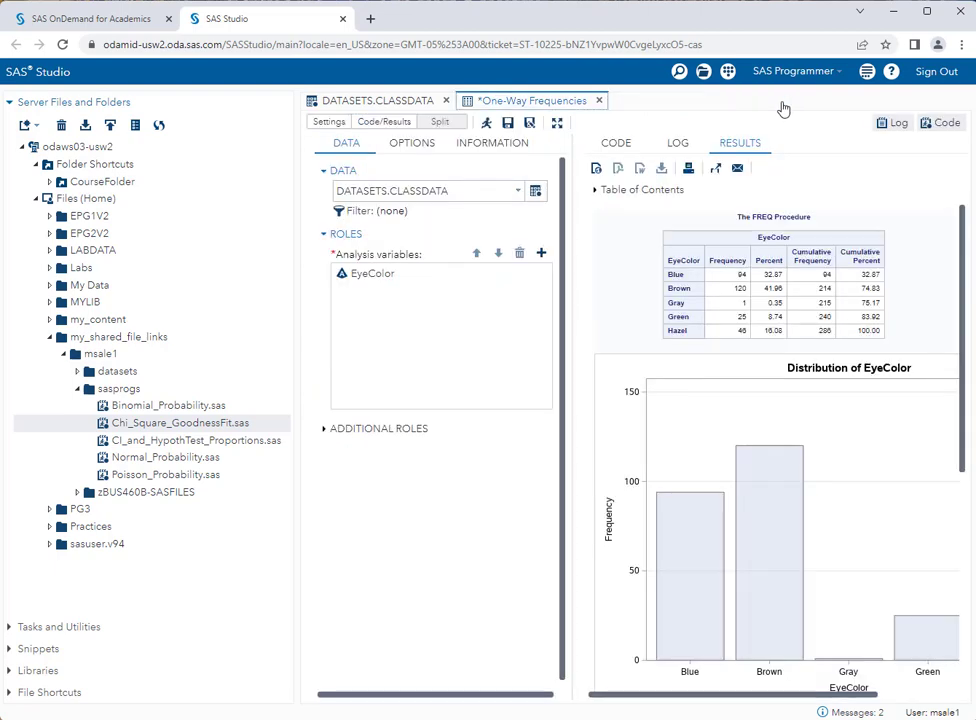
pyautogui.click(599, 102)
pyautogui.click(534, 443)
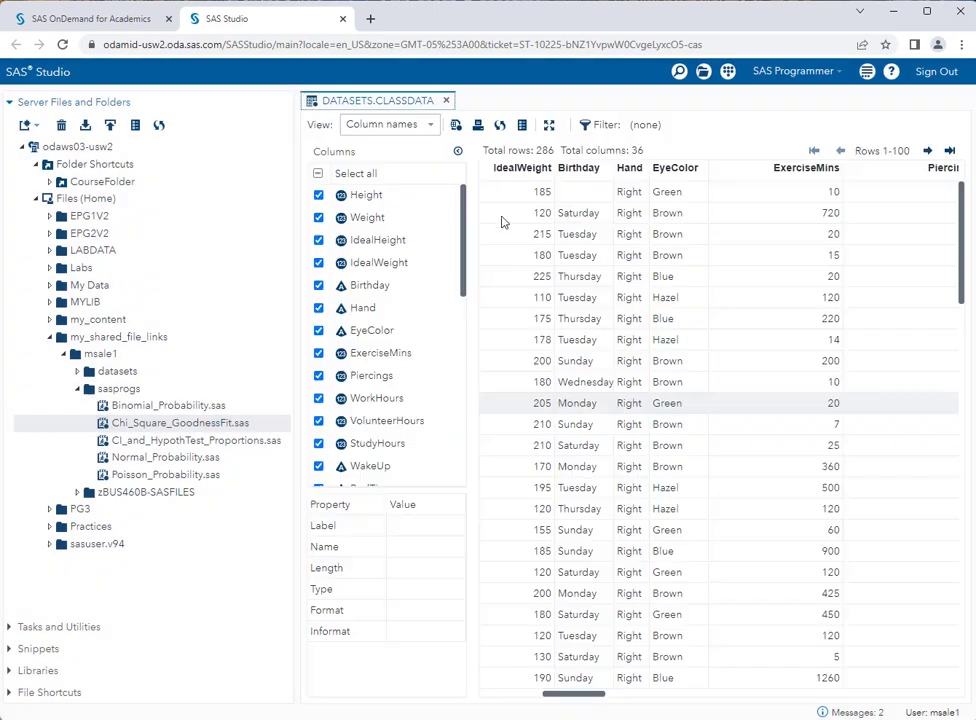
pyautogui.click(446, 101)
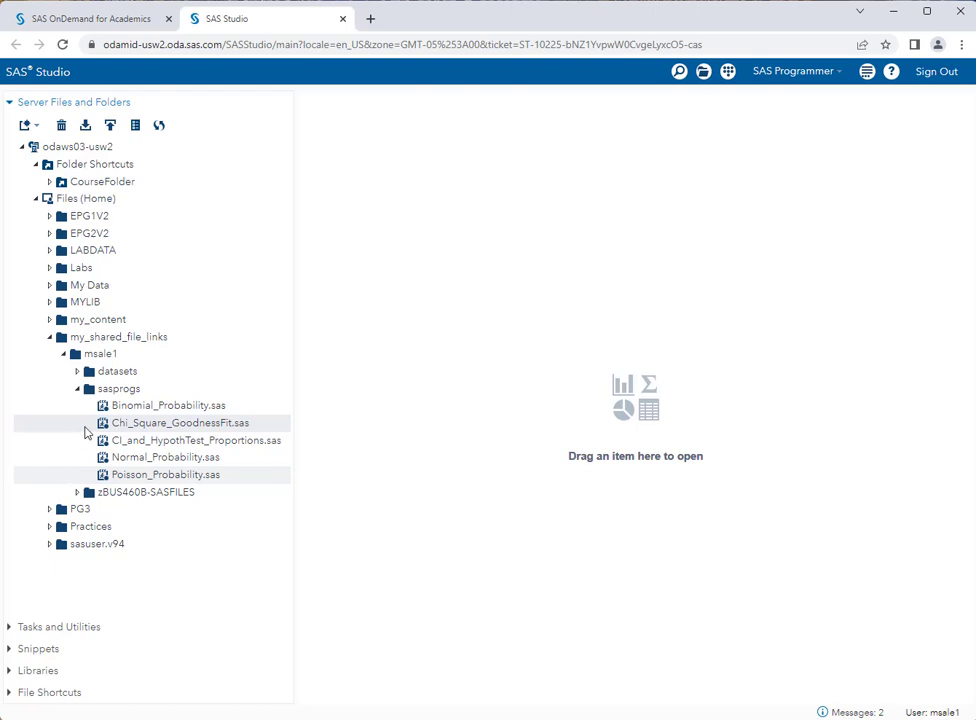
# Start a Statistics > Table Analysis task and maximize its settings pane
pyautogui.click(10, 627)
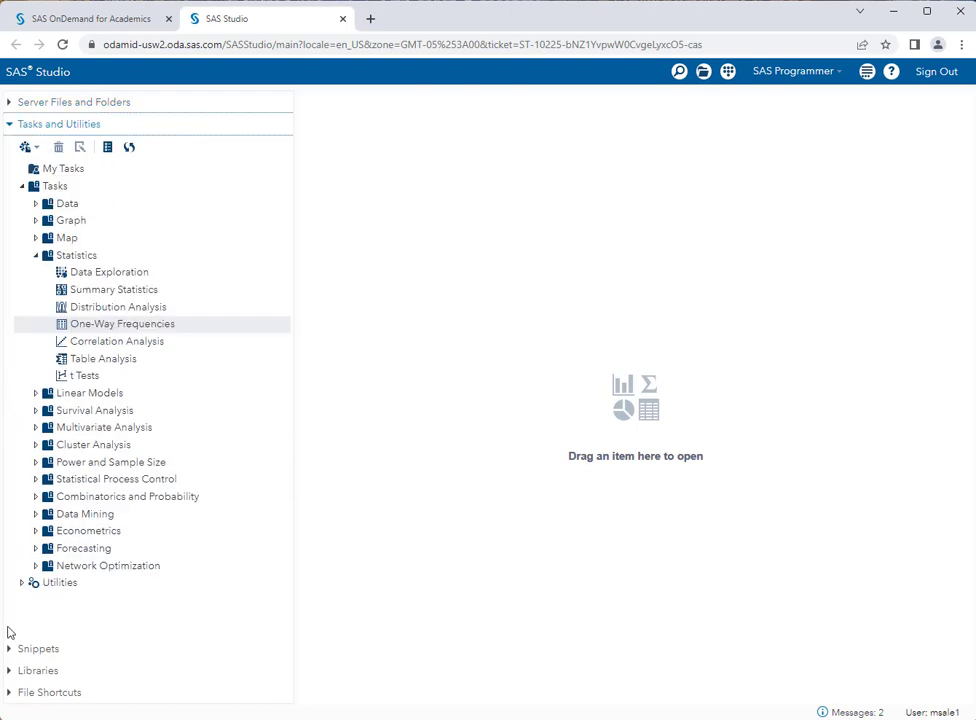
pyautogui.doubleClick(104, 359)
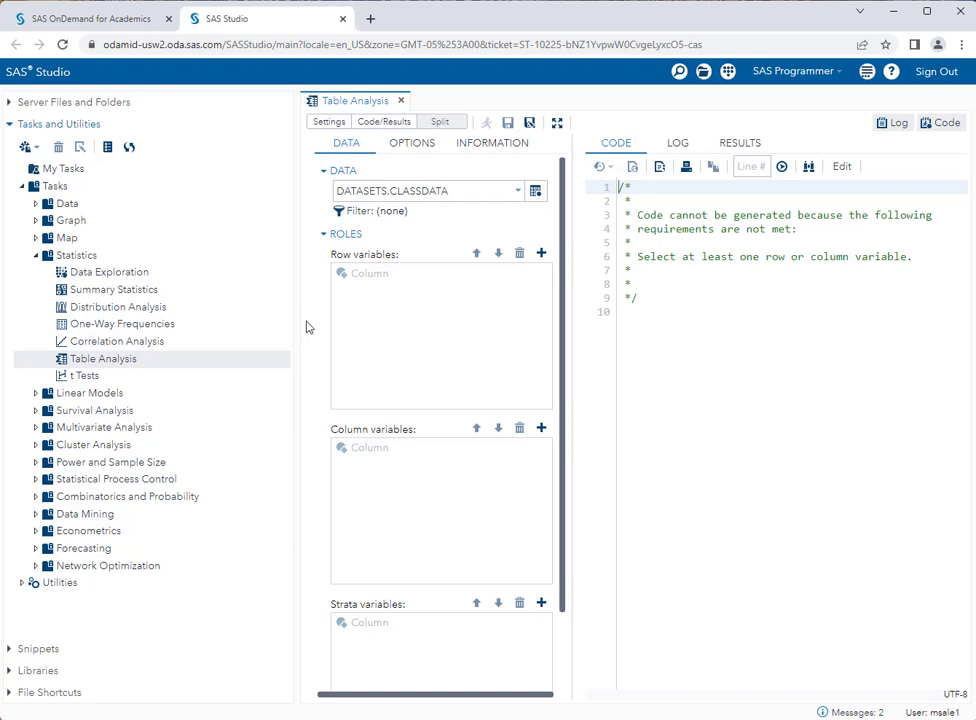
pyautogui.click(557, 123)
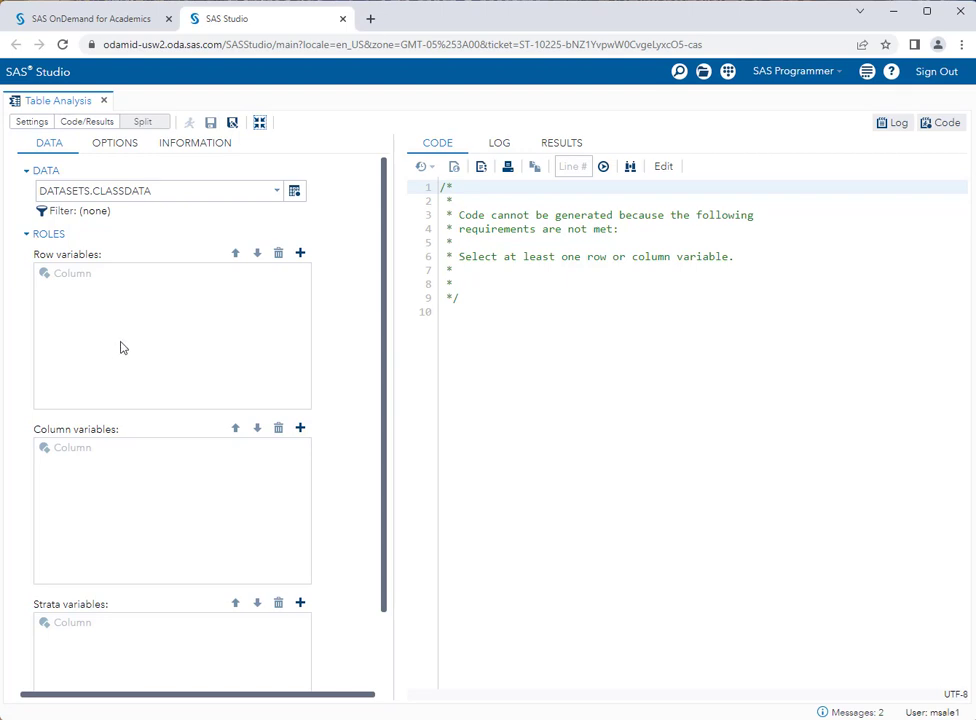
# Change the Table Analysis input data to SASHELP.CARS
pyautogui.click(300, 255)
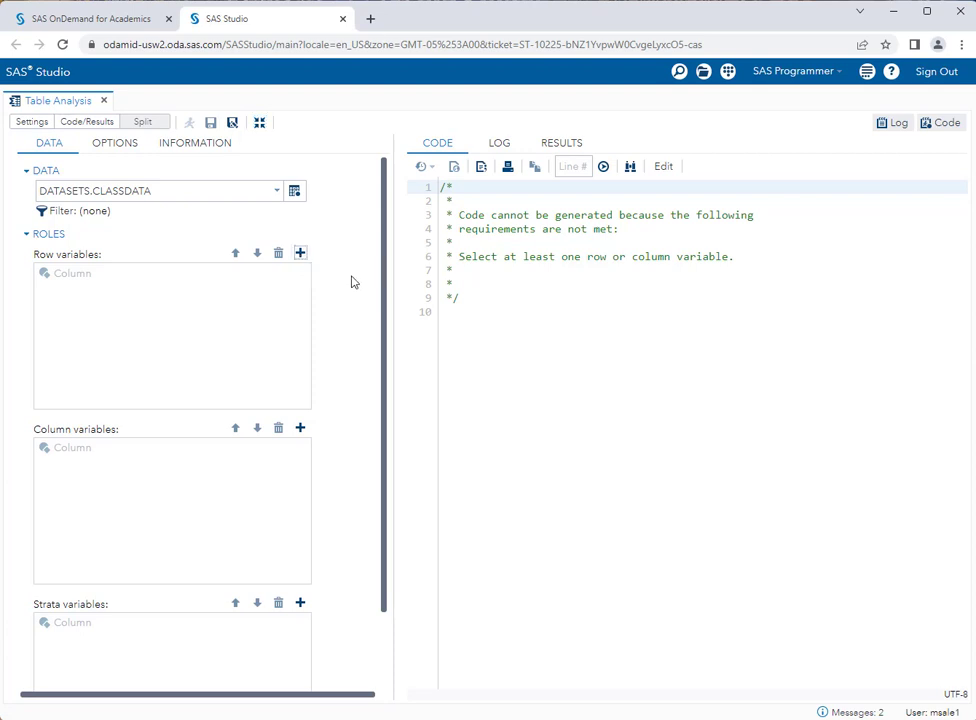
pyautogui.click(294, 190)
pyautogui.scroll(3, 418, 328)
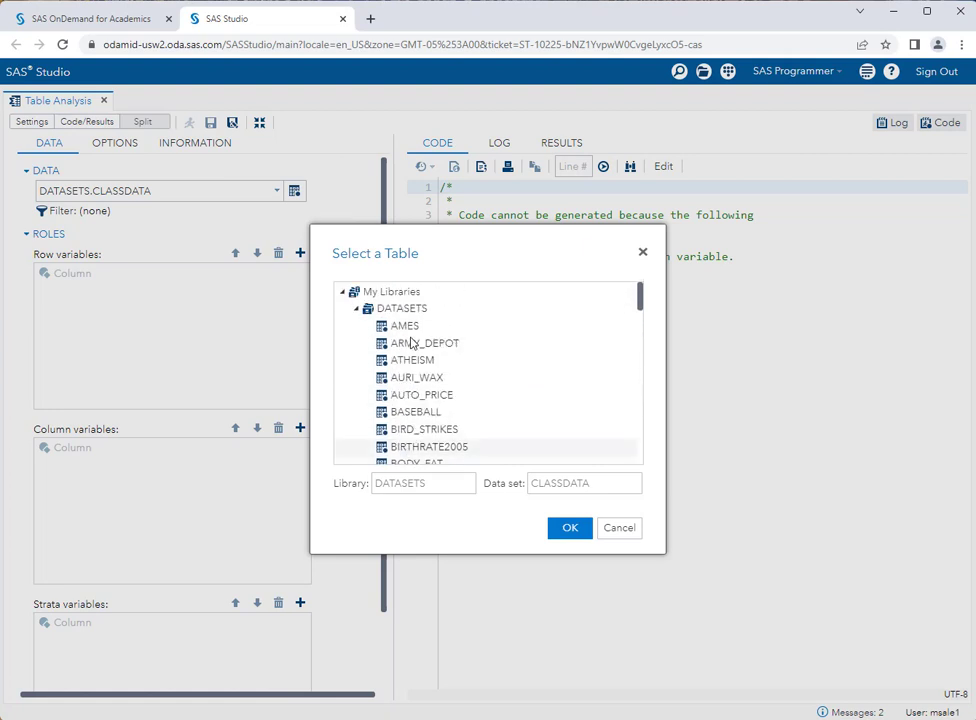
pyautogui.click(356, 310)
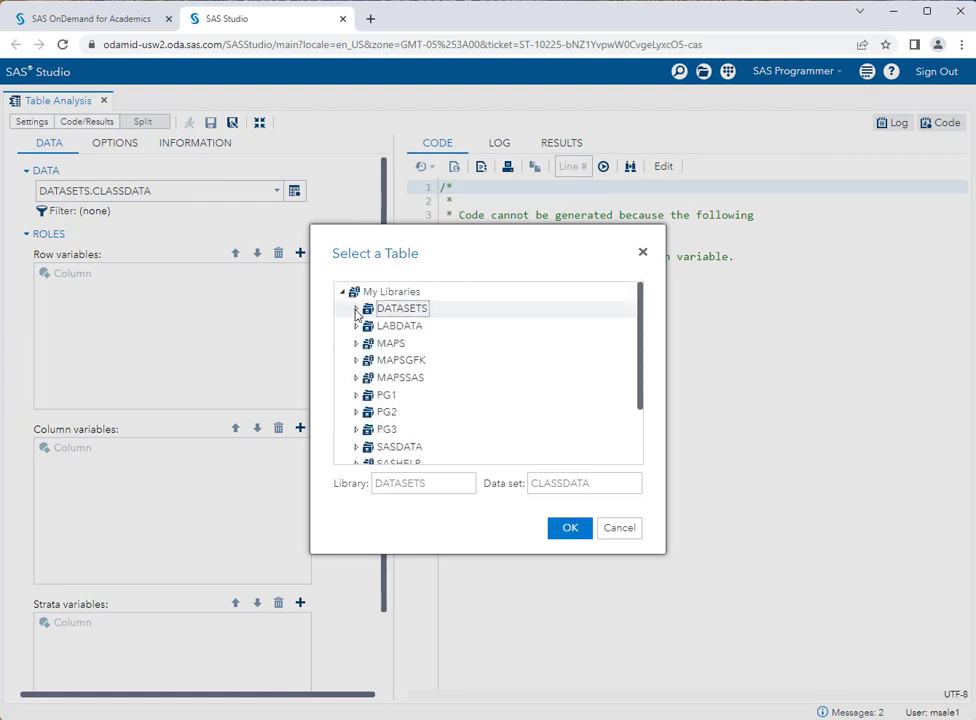
pyautogui.scroll(-5, 354, 390)
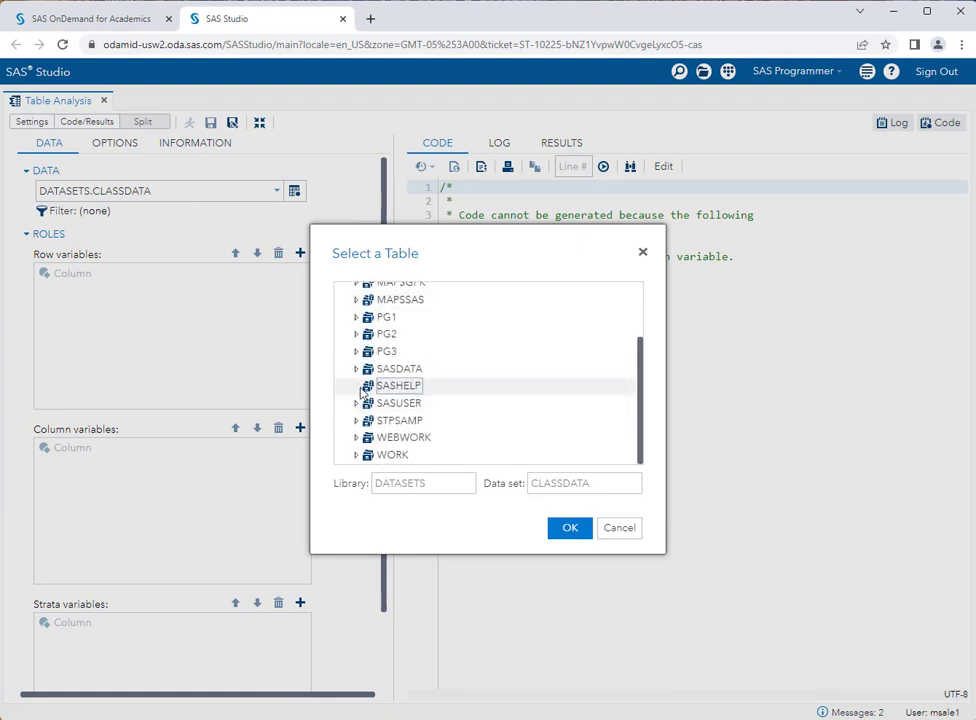
pyautogui.click(357, 386)
pyautogui.scroll(-5, 447, 386)
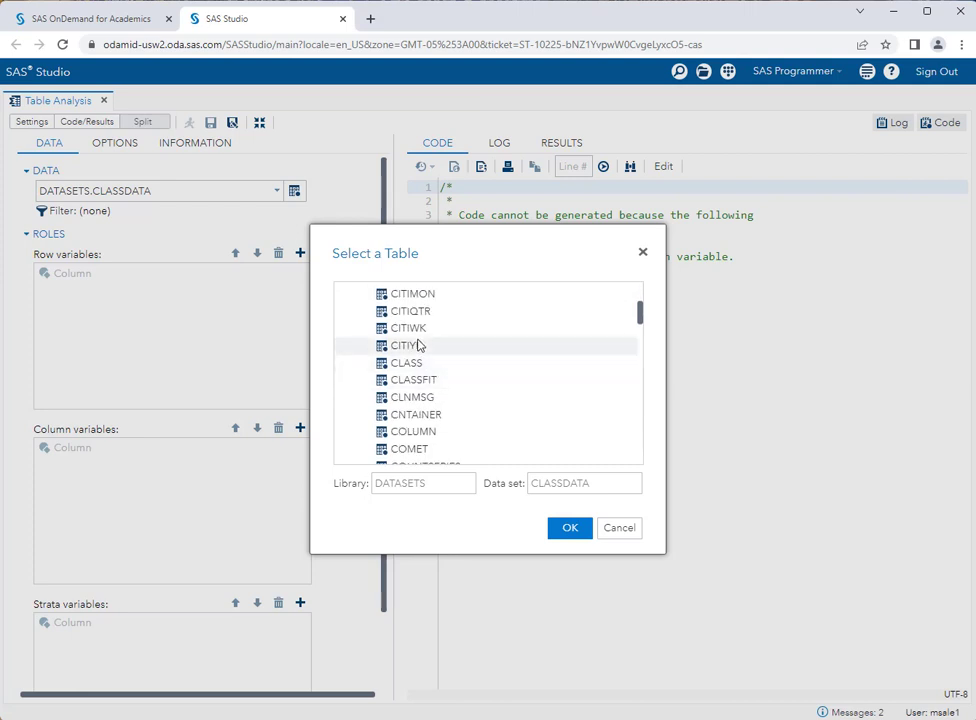
pyautogui.scroll(3, 414, 345)
pyautogui.doubleClick(413, 406)
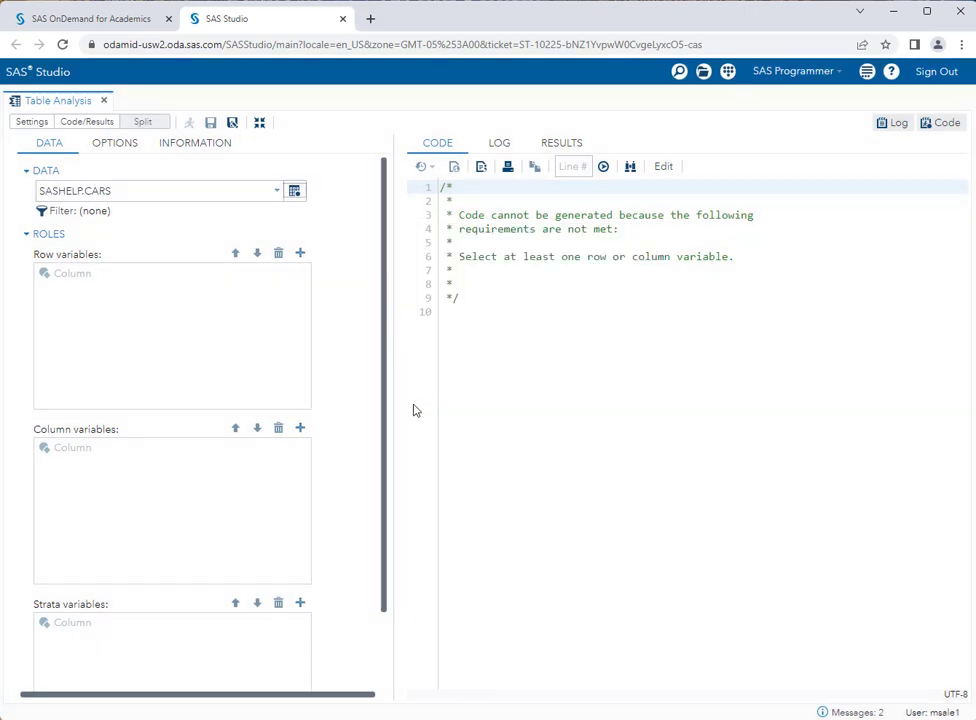
# Assign Origin as the row variable and DriveTrain as the column variable
pyautogui.click(301, 254)
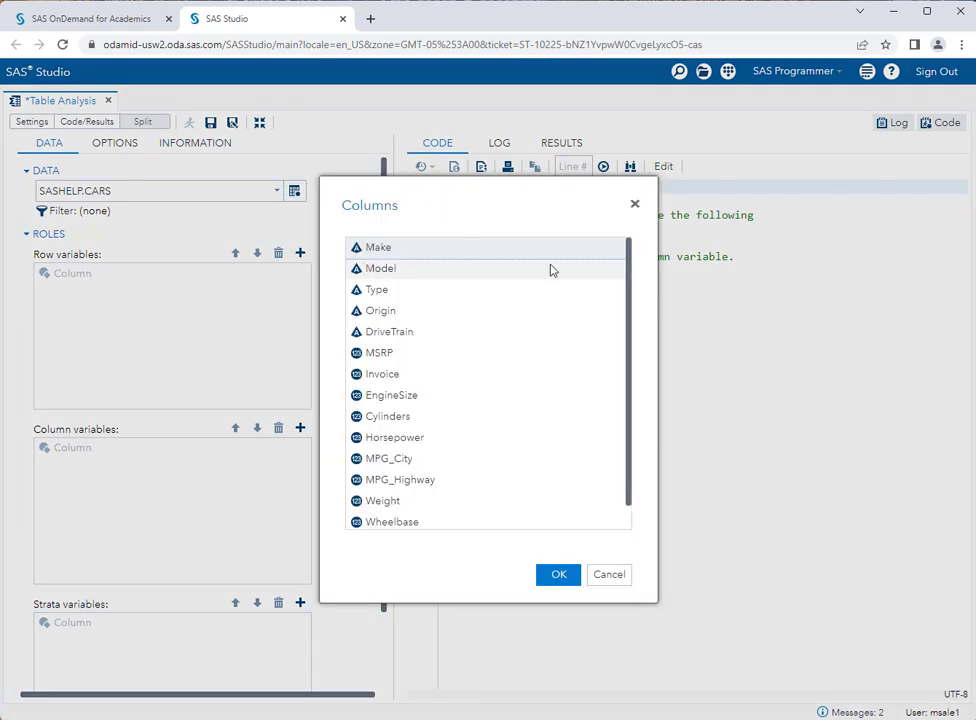
pyautogui.doubleClick(446, 314)
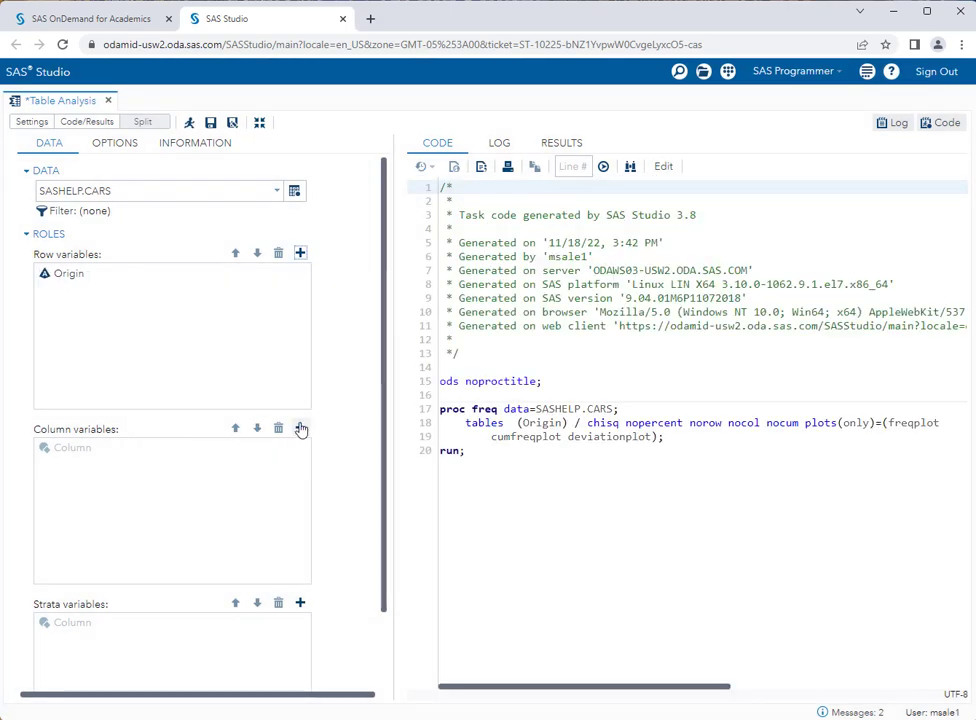
pyautogui.click(300, 428)
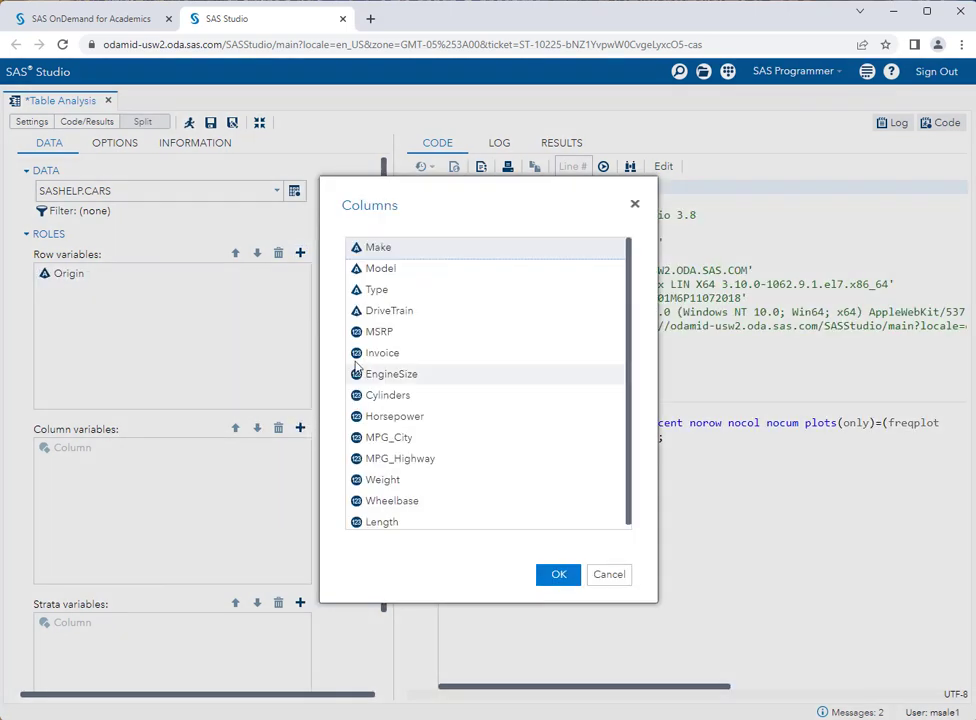
pyautogui.doubleClick(390, 314)
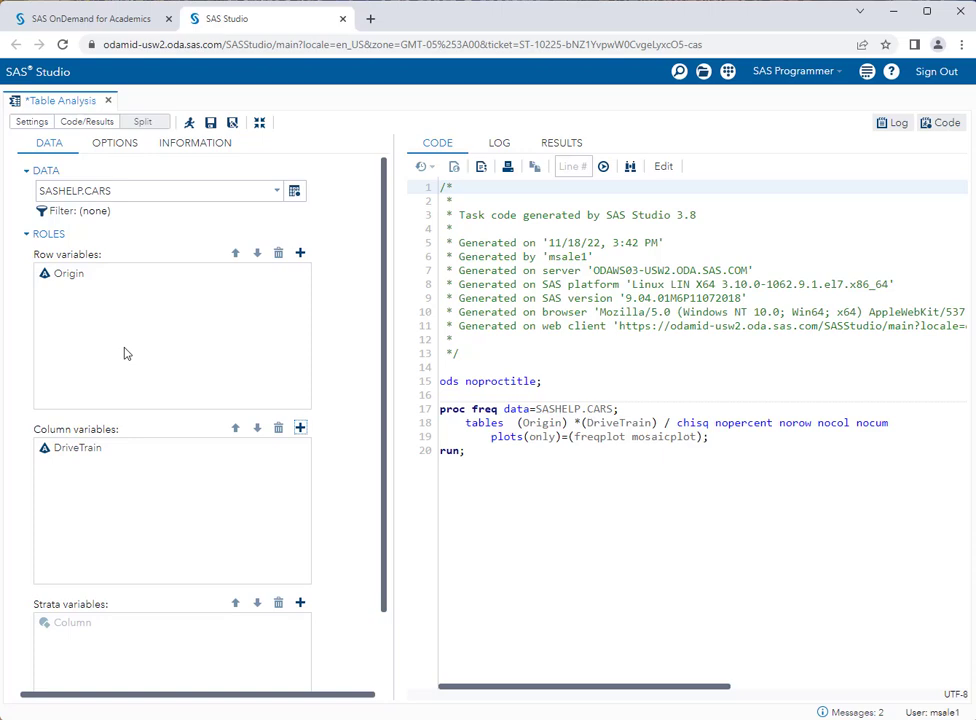
# Run the analysis and scroll through the Origin by DriveTrain frequency table (total 428) and plots
pyautogui.click(188, 124)
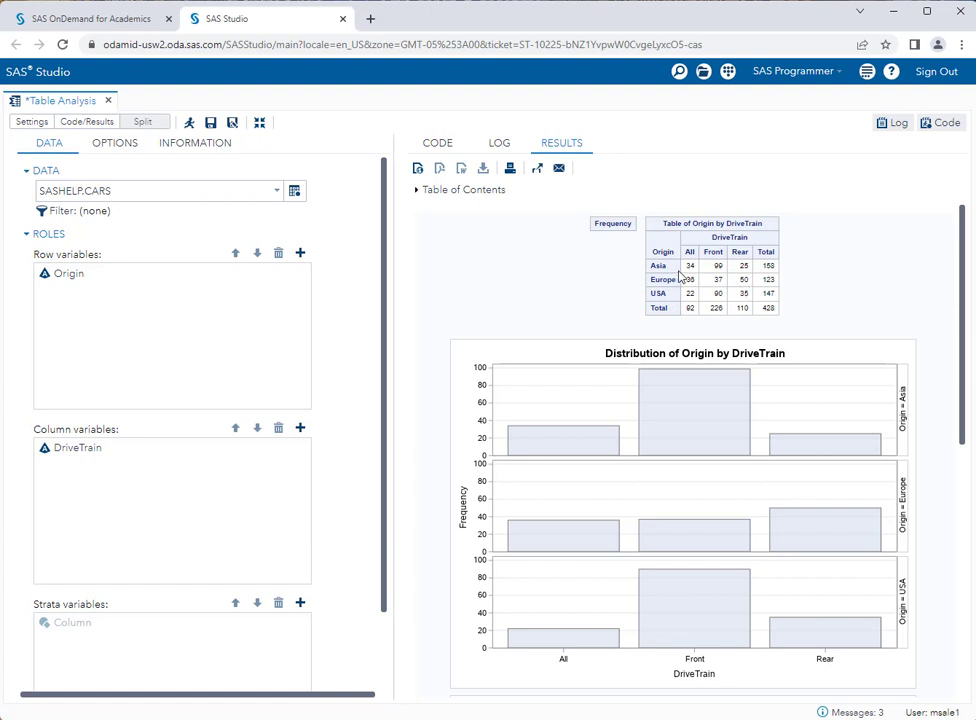
pyautogui.scroll(-2, 695, 282)
pyautogui.scroll(-10, 697, 283)
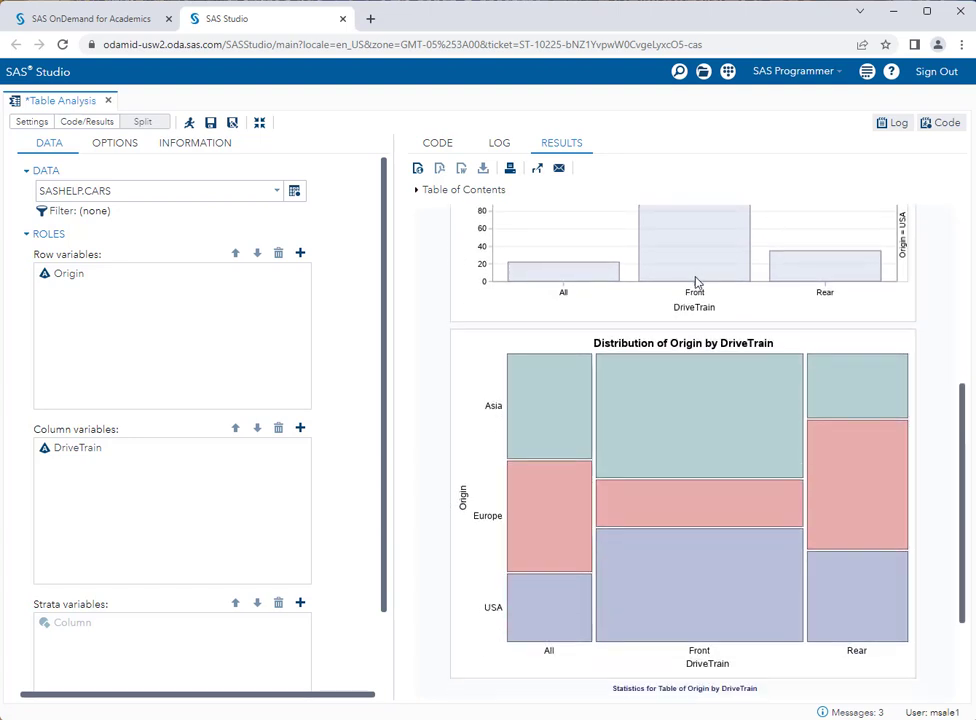